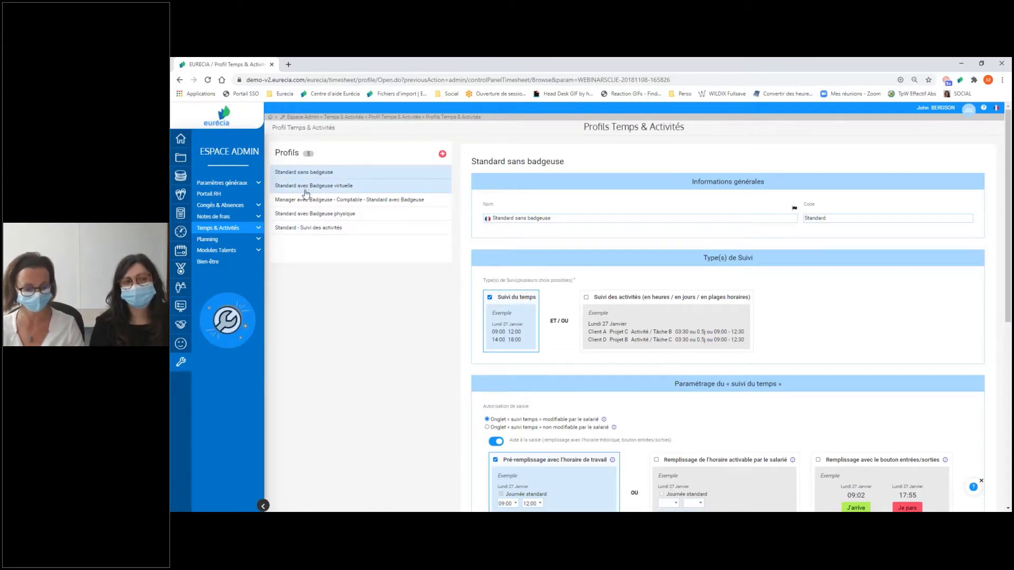
key(alt+Tab)
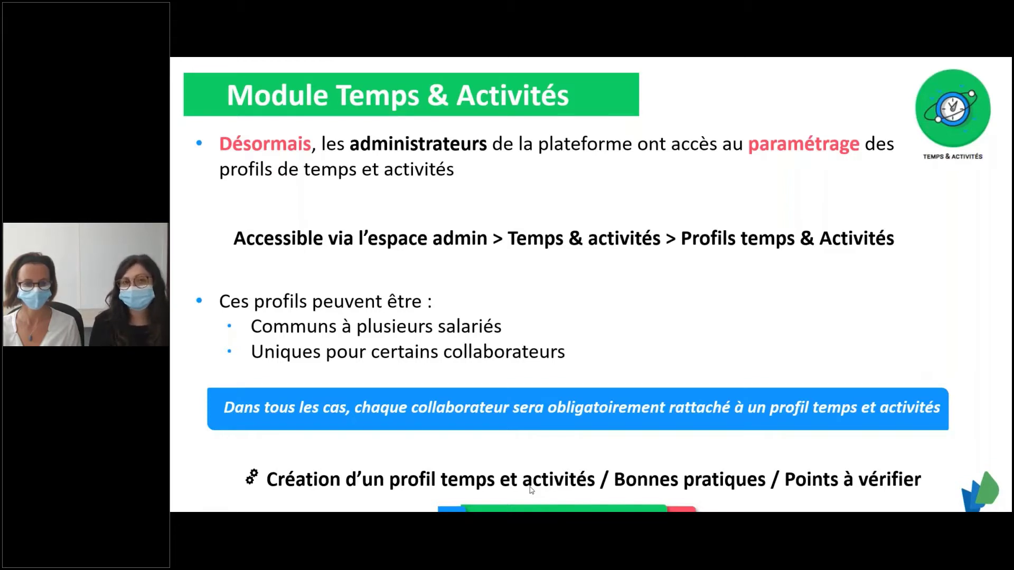
click(554, 323)
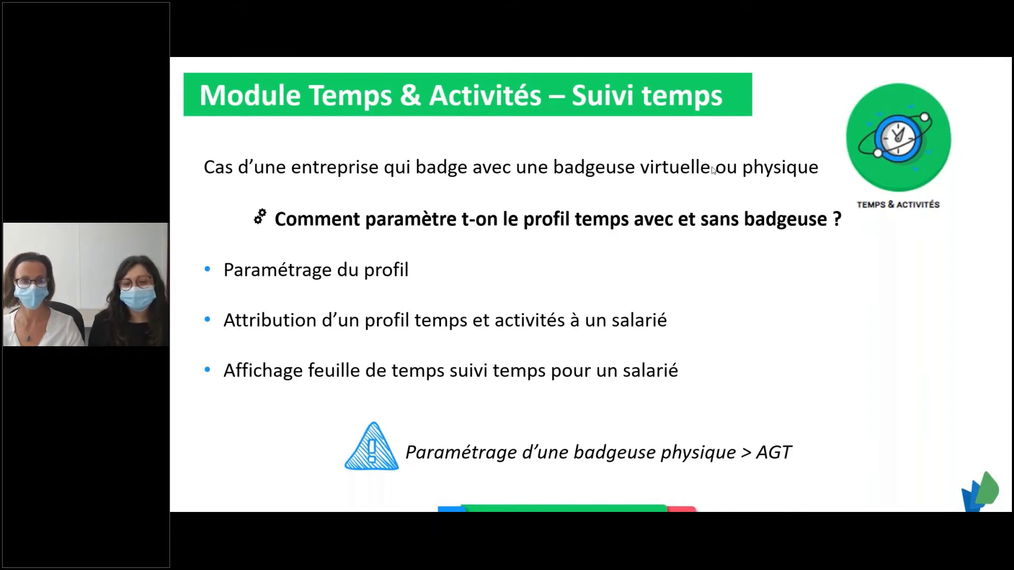
key(alt+Tab)
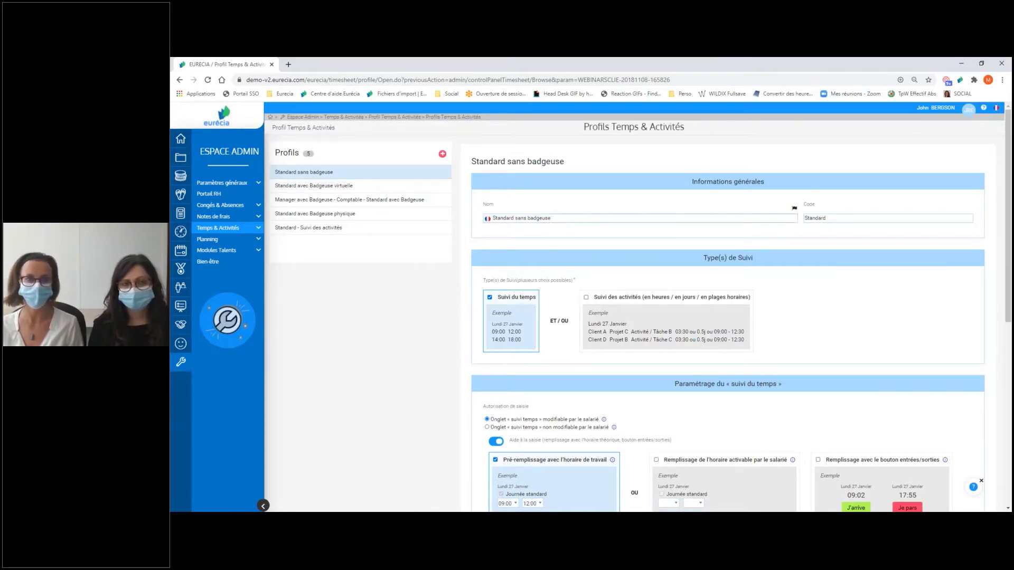
Step: Switch the Suivi des activités tracking type on and back off in the Standard sans badgeuse profile
drag(551, 219, 492, 218)
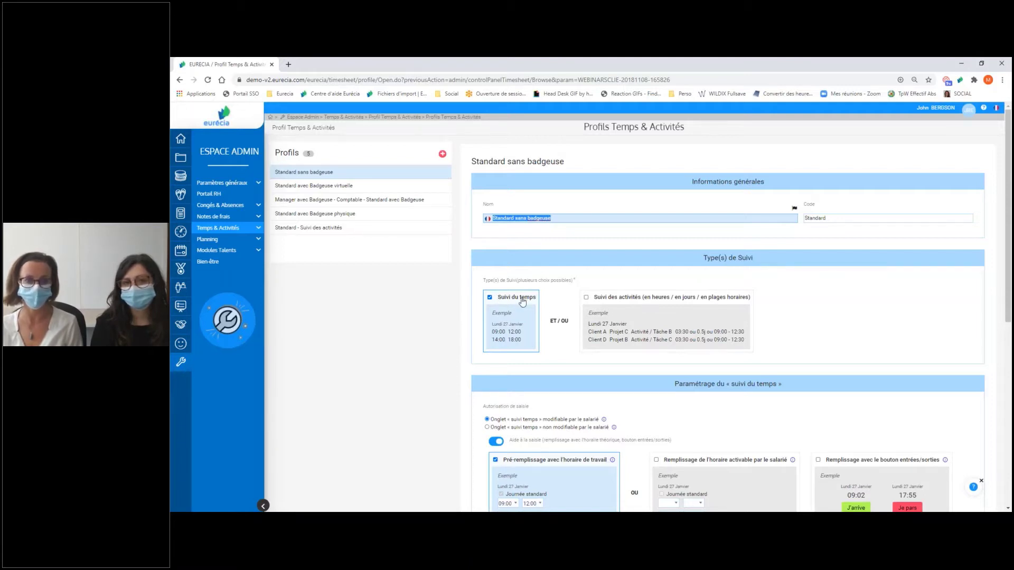
click(587, 298)
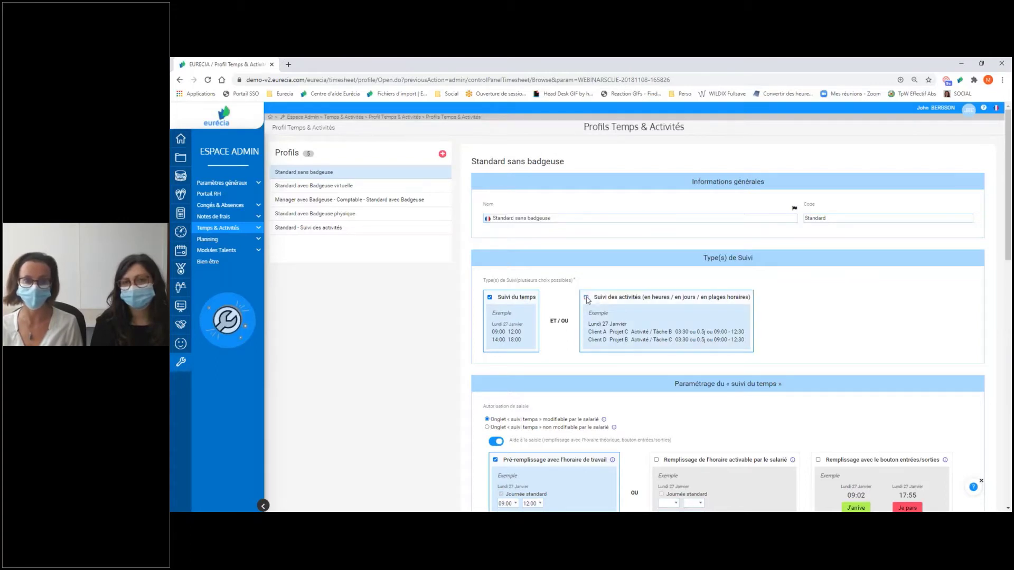
click(586, 297)
Step: Switch the Aide à la saisie option off and back on in the suivi du temps settings
scroll(668, 215, down, 3)
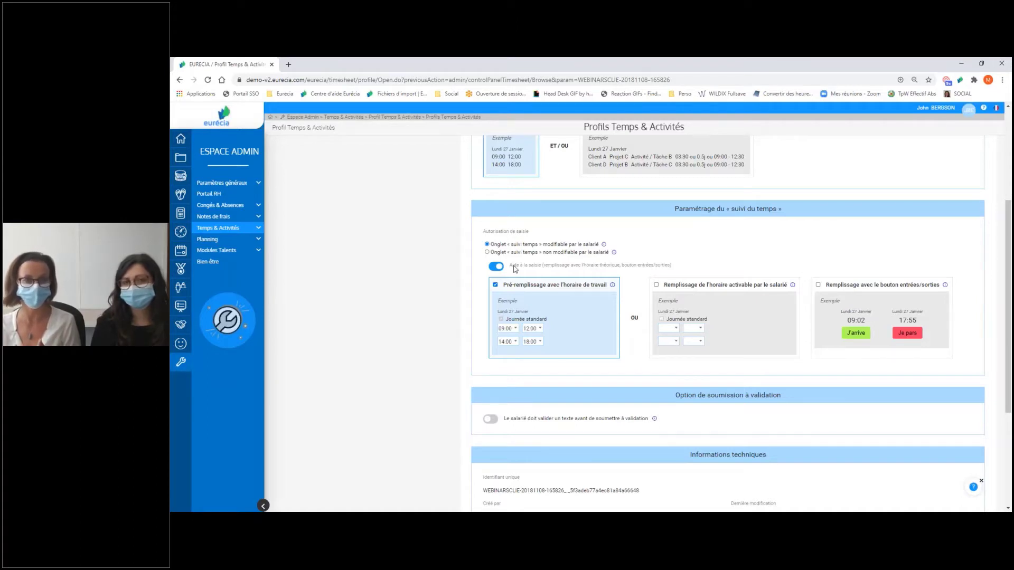
click(497, 268)
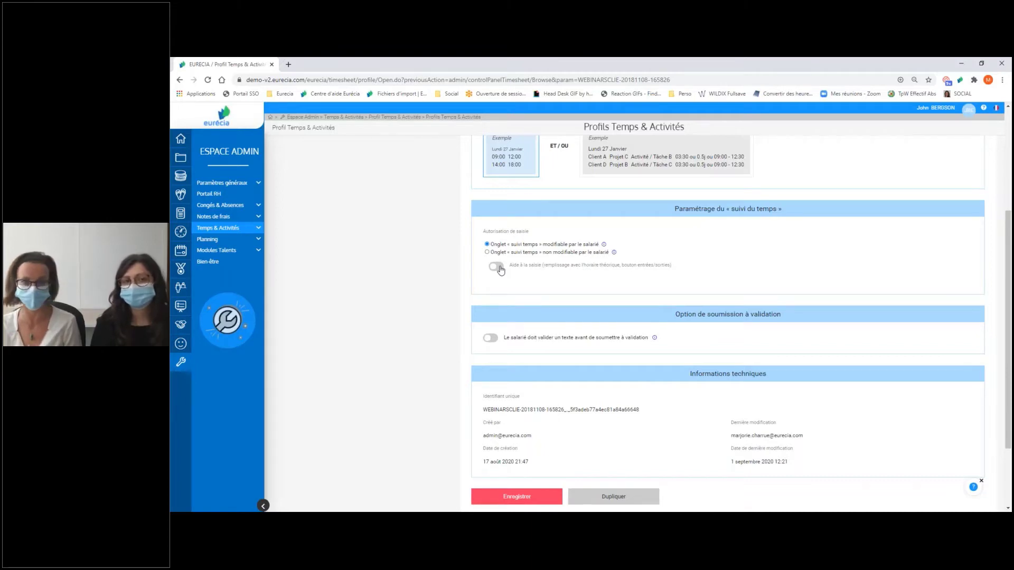
click(496, 266)
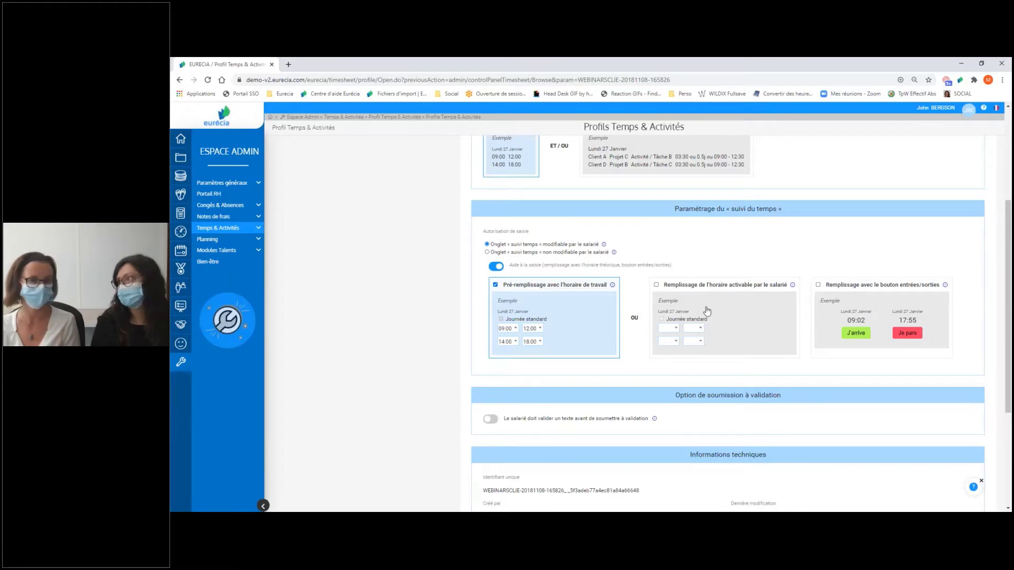
Step: Review the Option de soumission à validation section and save the Standard sans badgeuse profile
scroll(707, 311, down, 3)
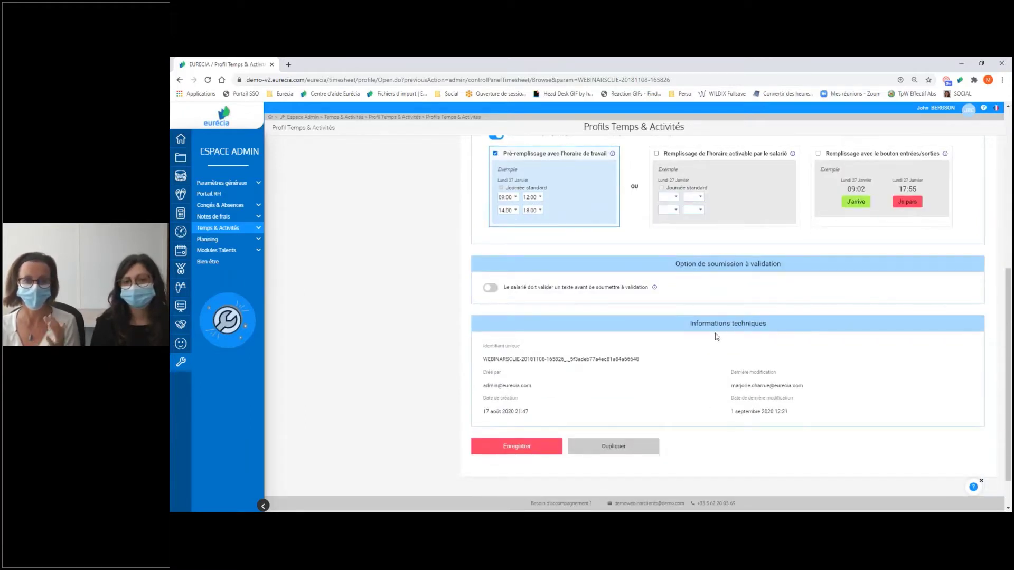
drag(677, 264, 797, 267)
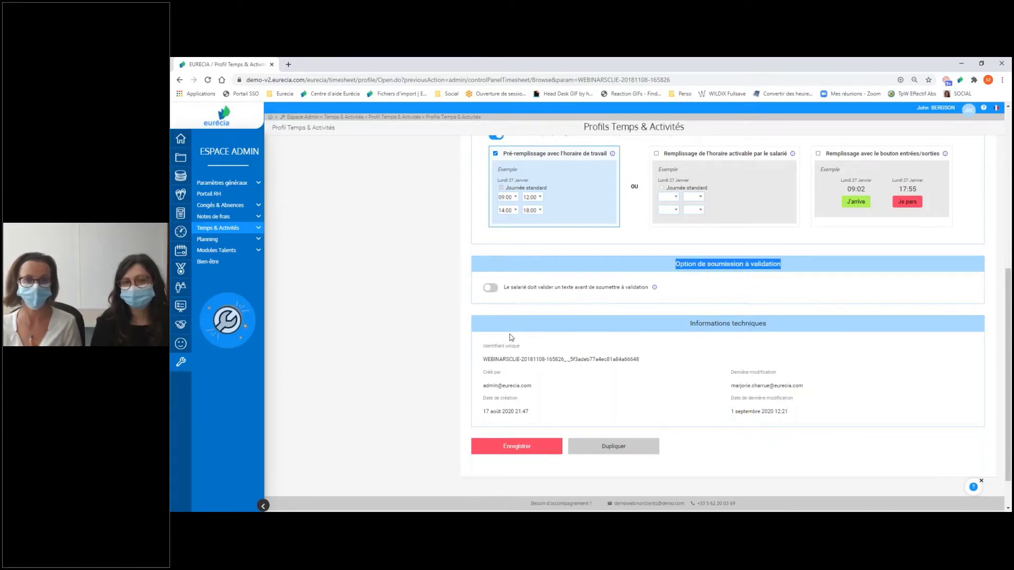
click(534, 446)
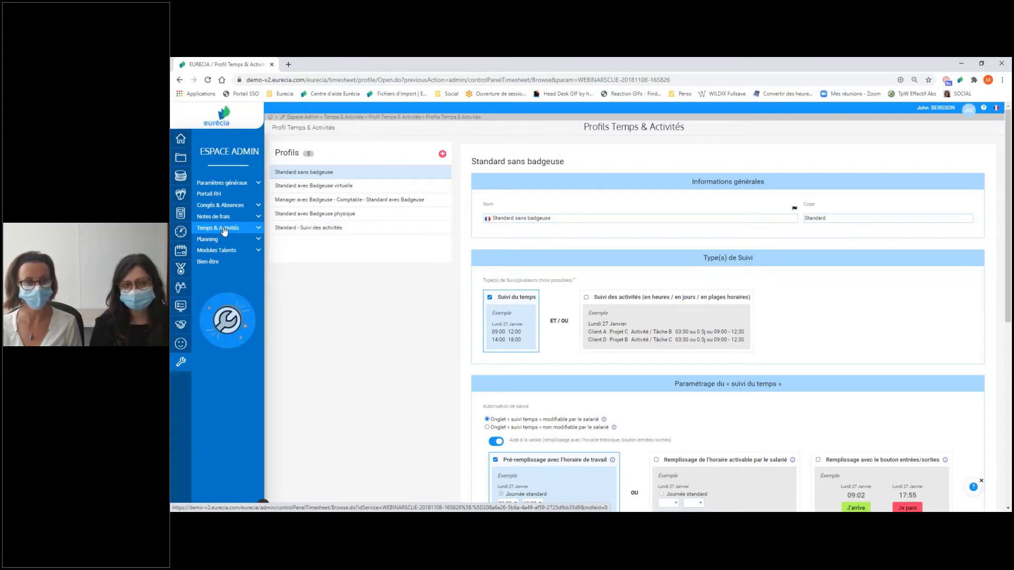
Step: Go to the Temps & Activités administration settings and open Profils Temps & Activités
click(213, 229)
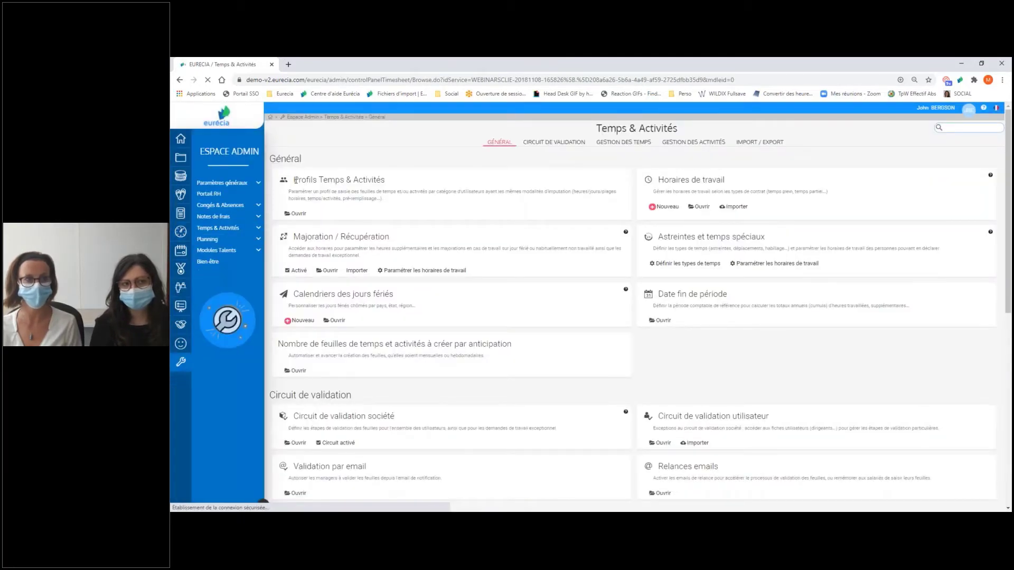
drag(294, 180, 386, 181)
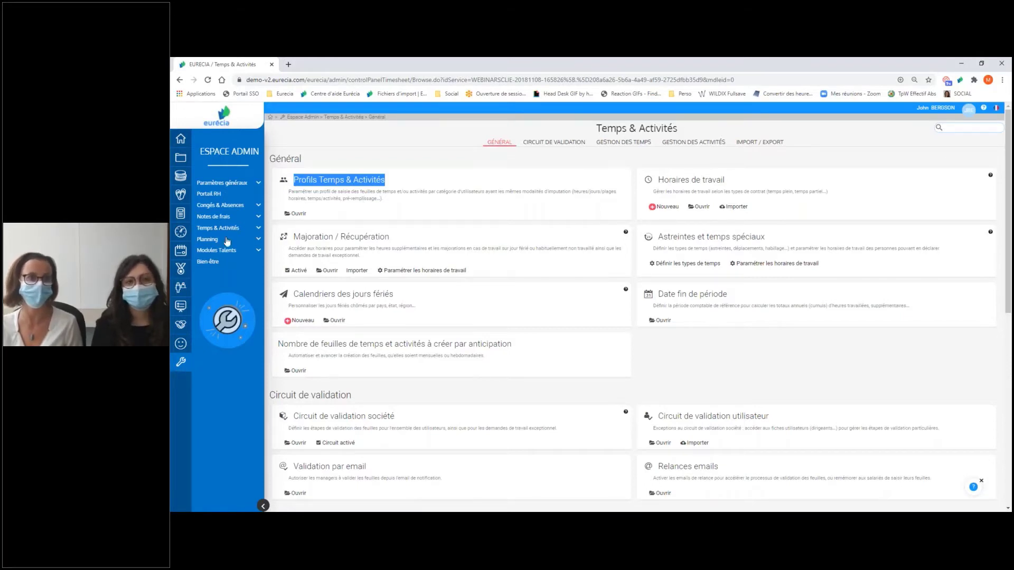
click(207, 230)
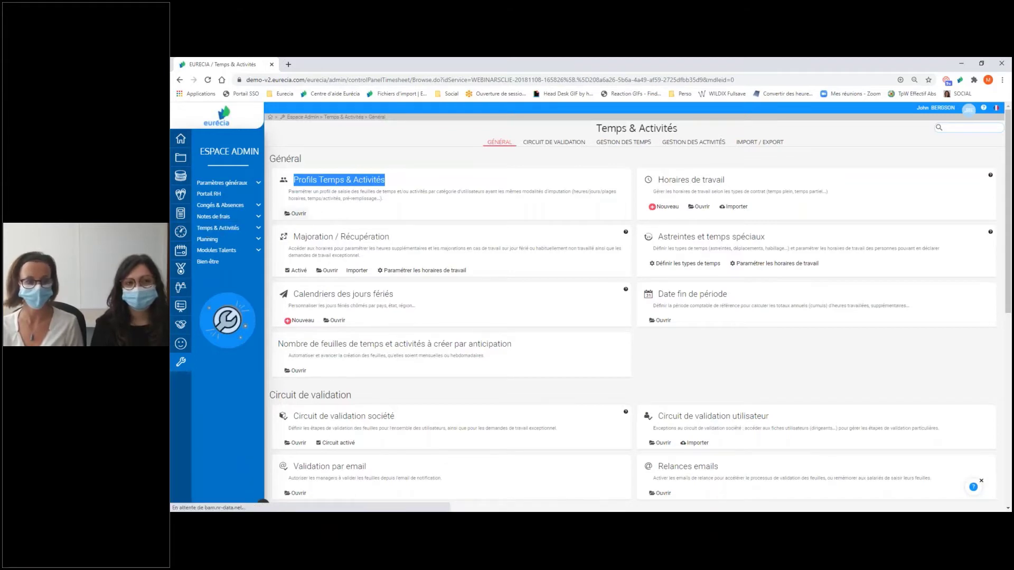
click(299, 214)
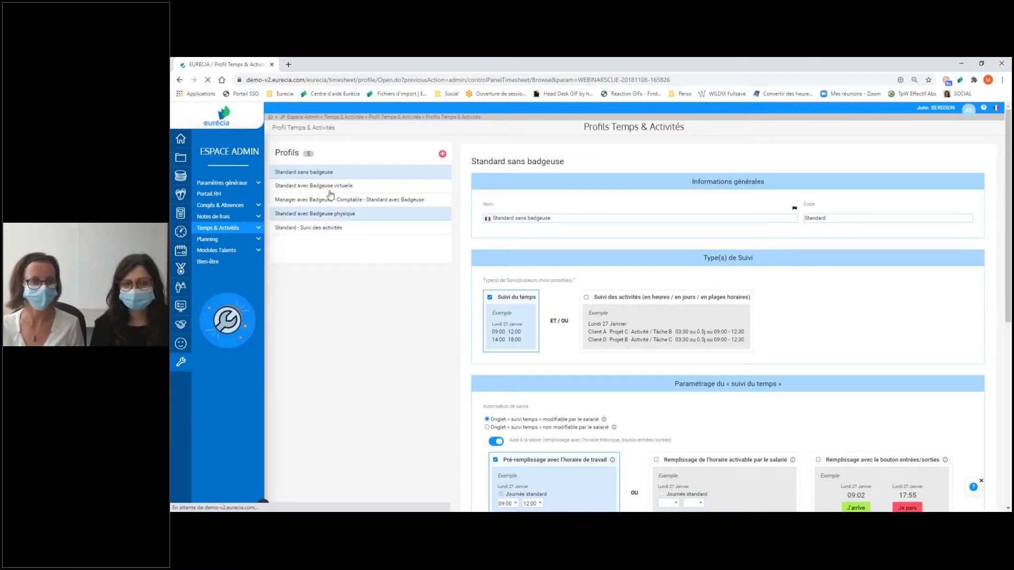
Step: Open the Standard avec Badgeuse physique profile and examine its suivi du temps and validation settings
click(309, 217)
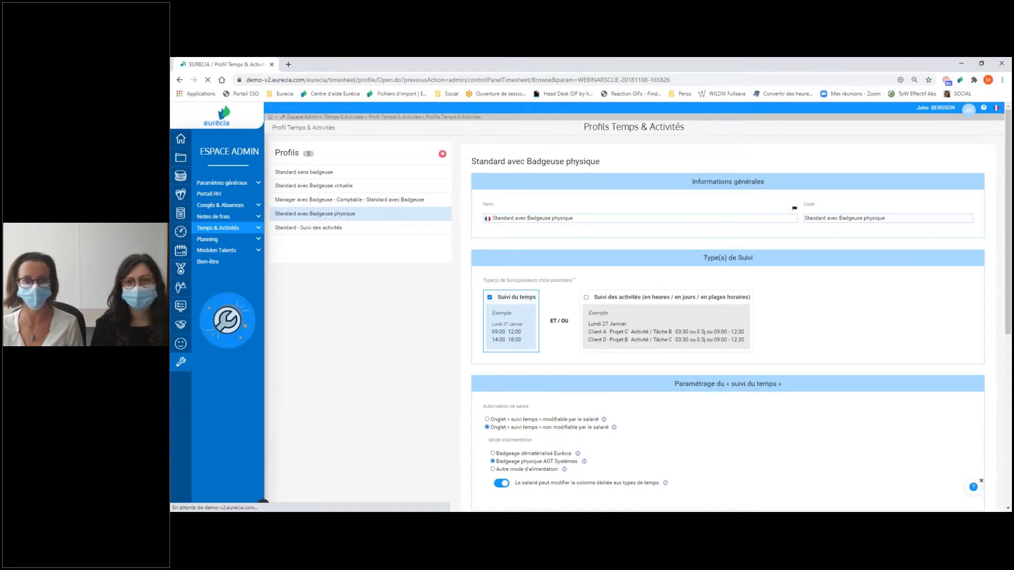
scroll(518, 308, down, 2)
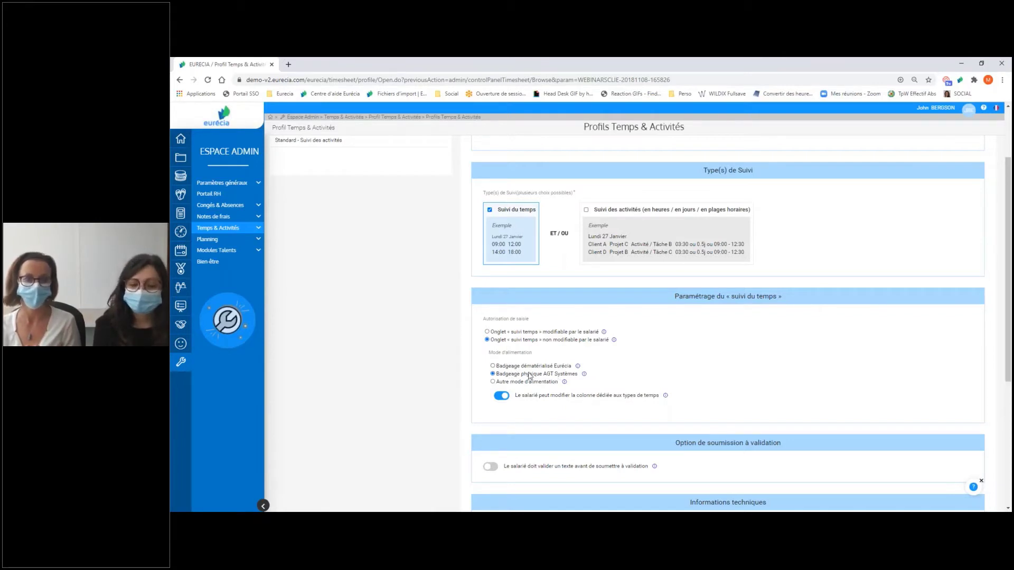
scroll(541, 389, down, 2)
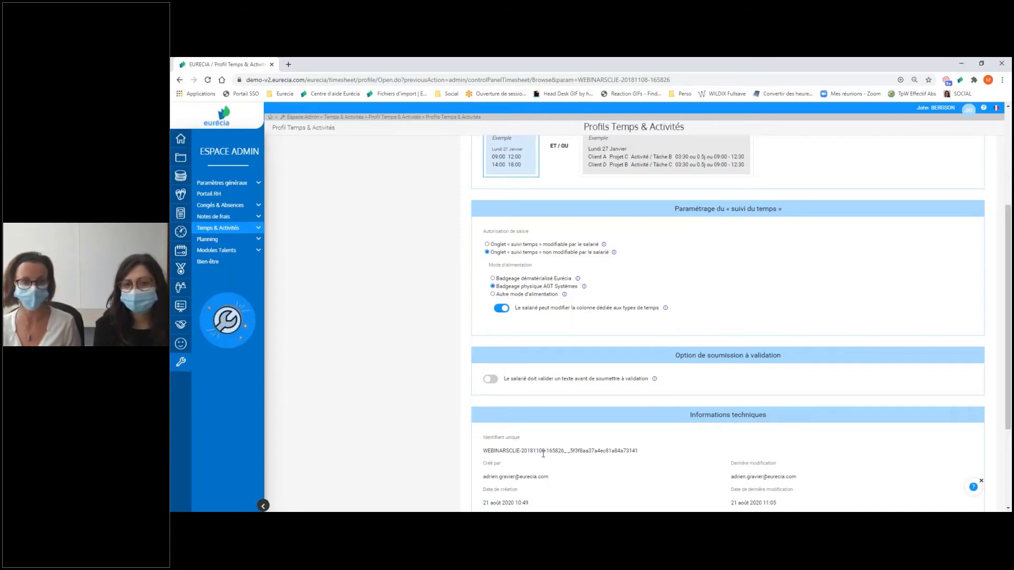
scroll(543, 453, up, 3)
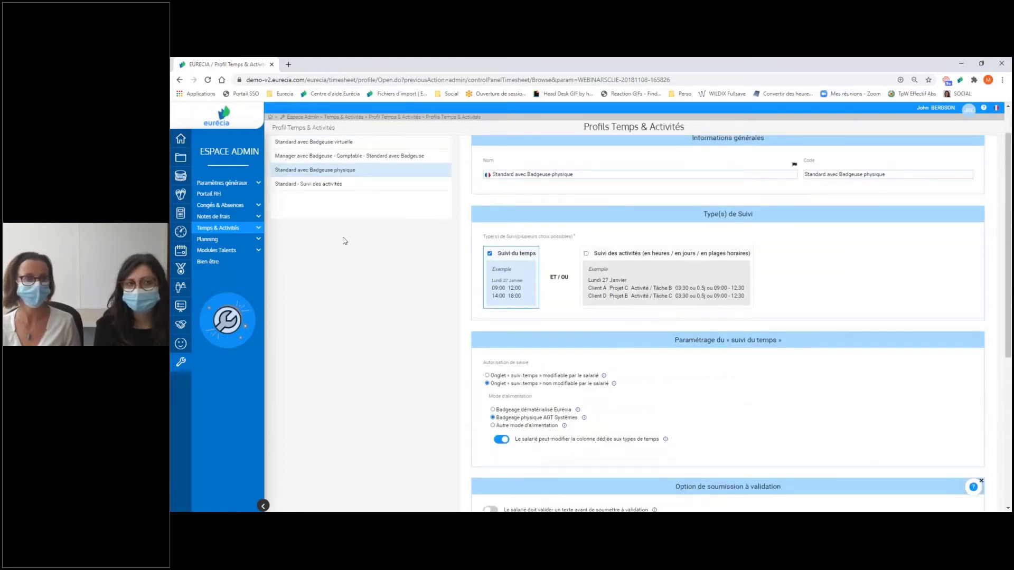
Step: Open the Standard avec Badgeuse virtuelle profile and examine its entry authorisation, Aide à la saisie and validation options
click(327, 143)
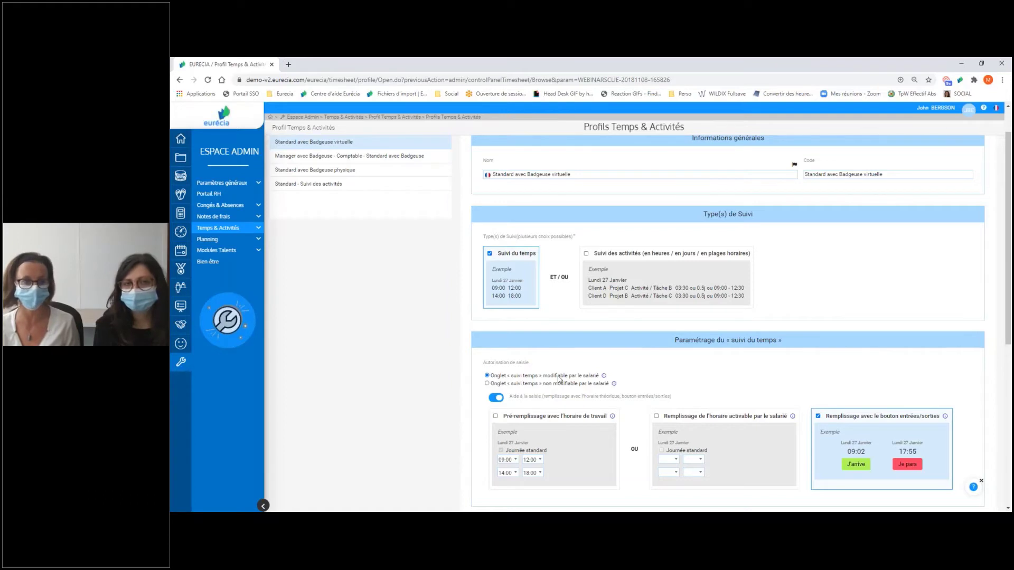
scroll(559, 379, down, 1)
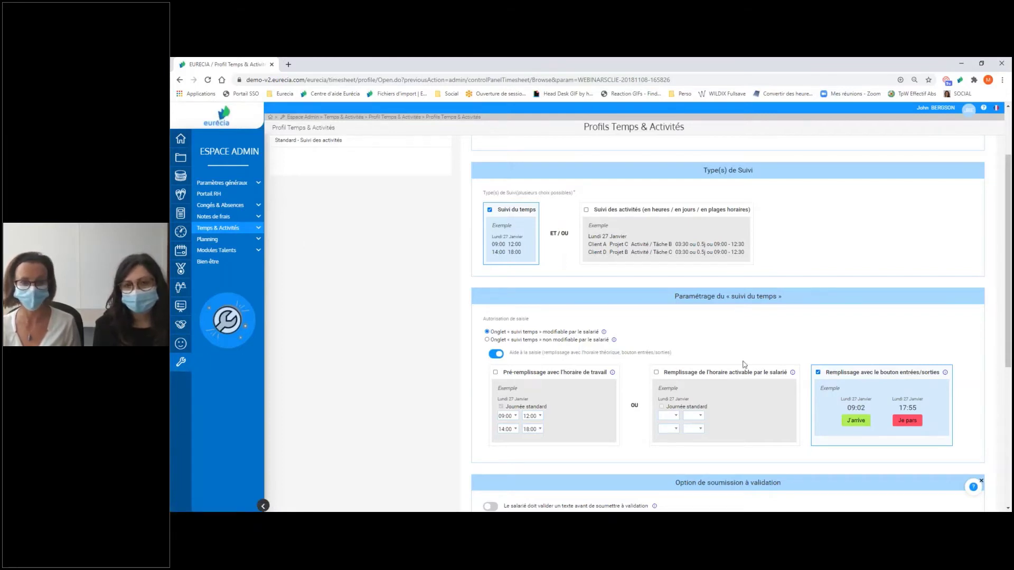
scroll(744, 365, down, 3)
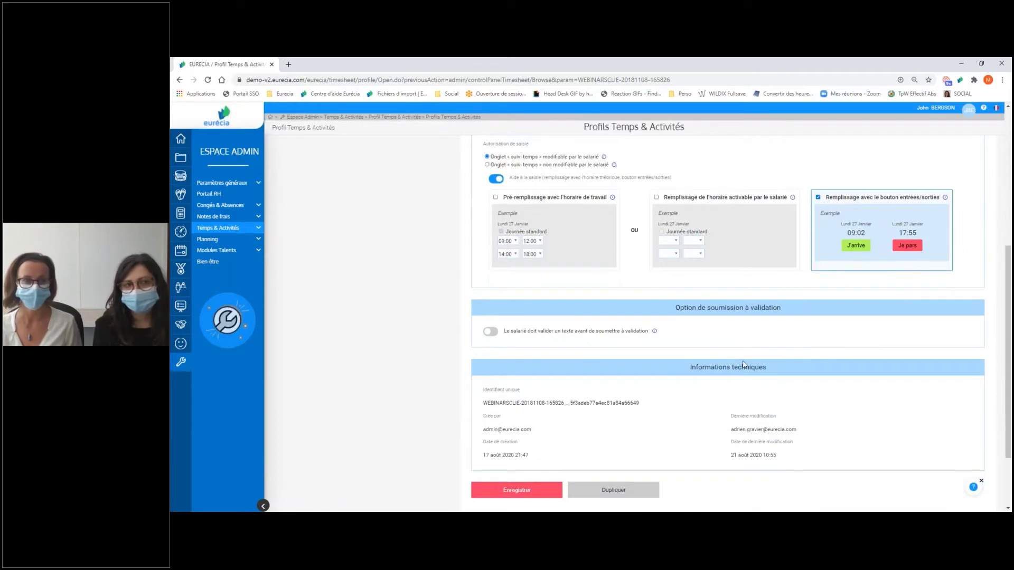
scroll(744, 364, up, 3)
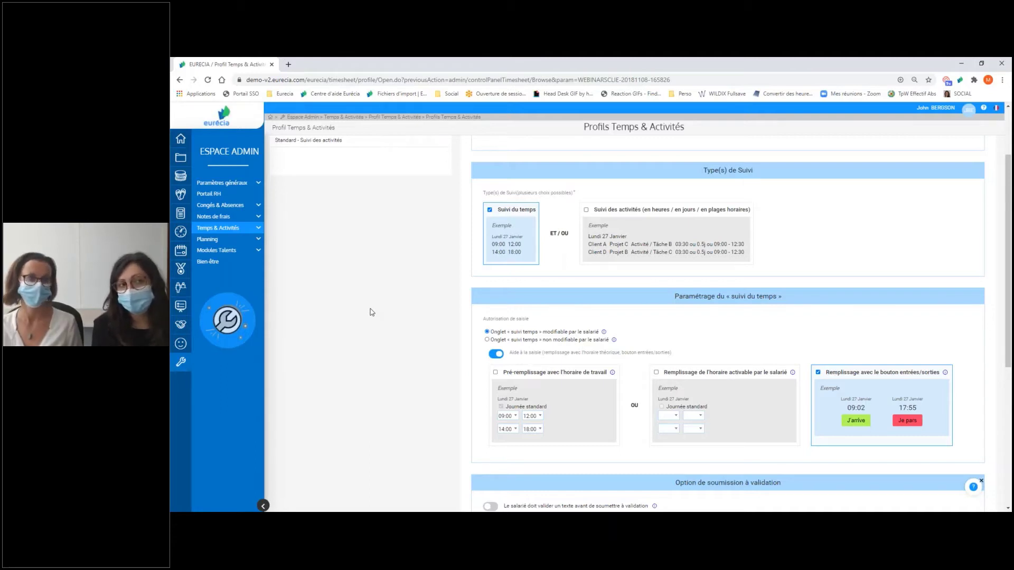
scroll(371, 313, up, 2)
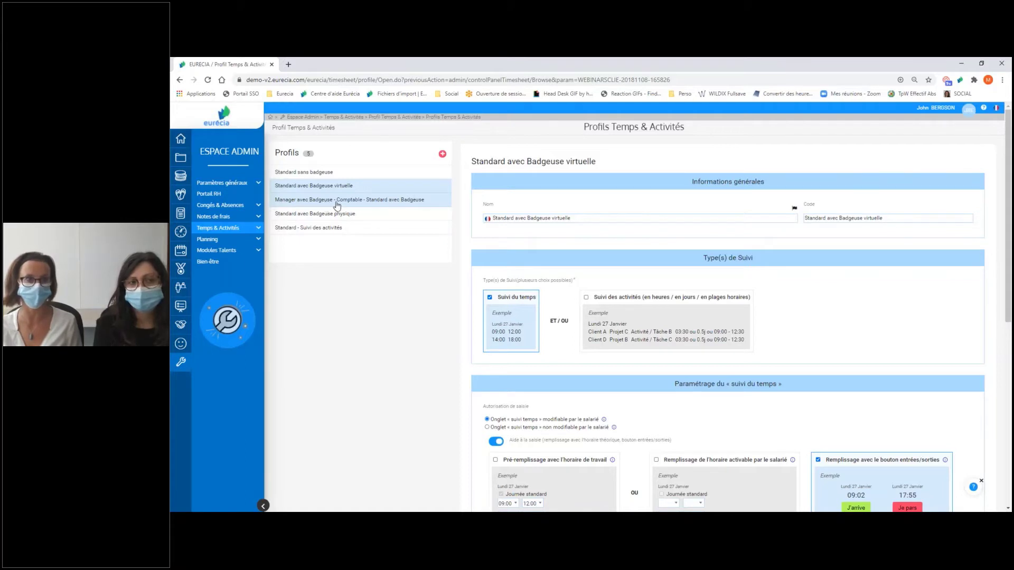
Step: Rename the Manager avec Badgeuse - Comptable - Standard avec Badgeuse profile as "Collaborateur avec badgeuse"
click(390, 205)
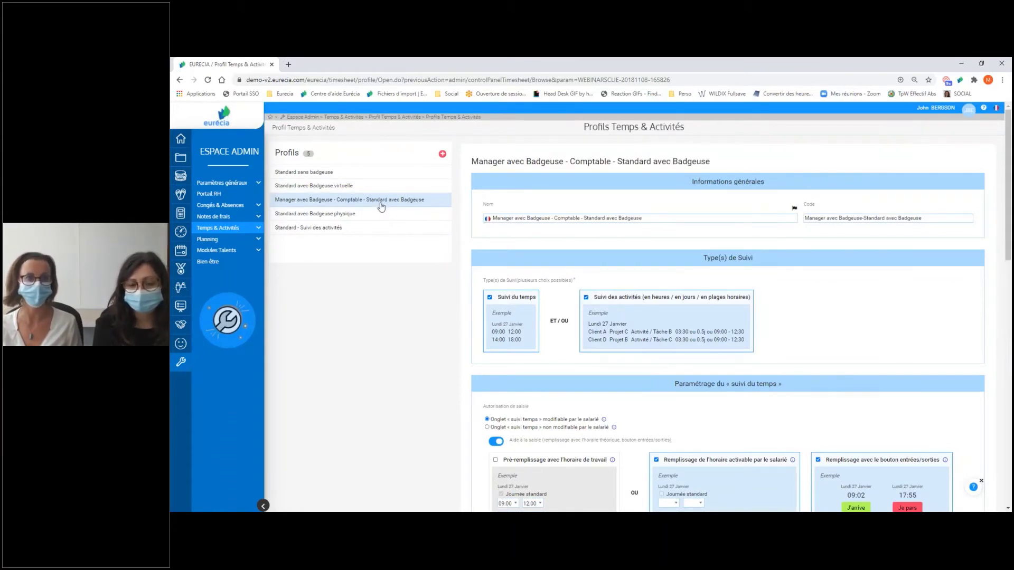
drag(670, 214, 479, 217)
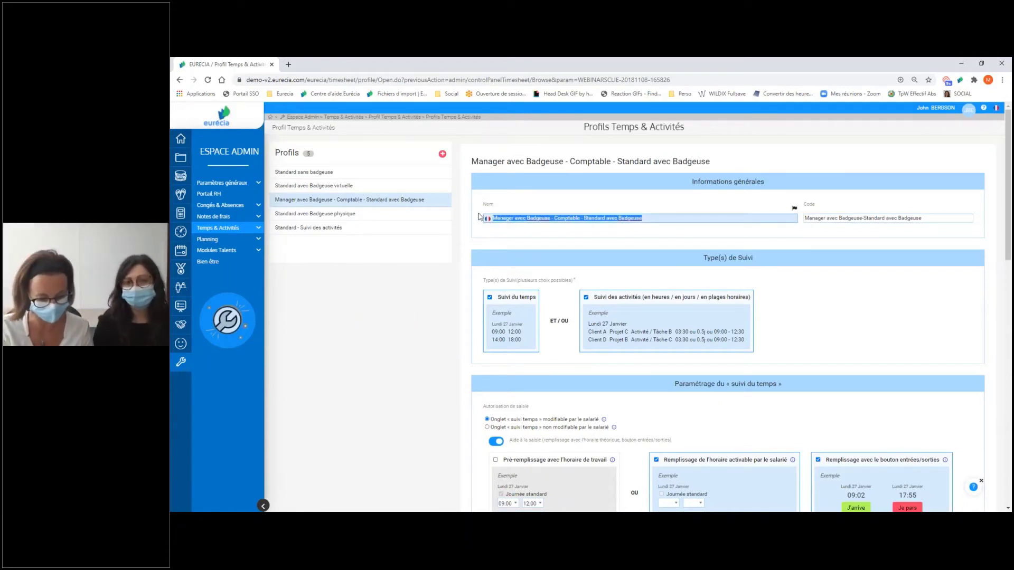
text(C)
key(BackSpace)
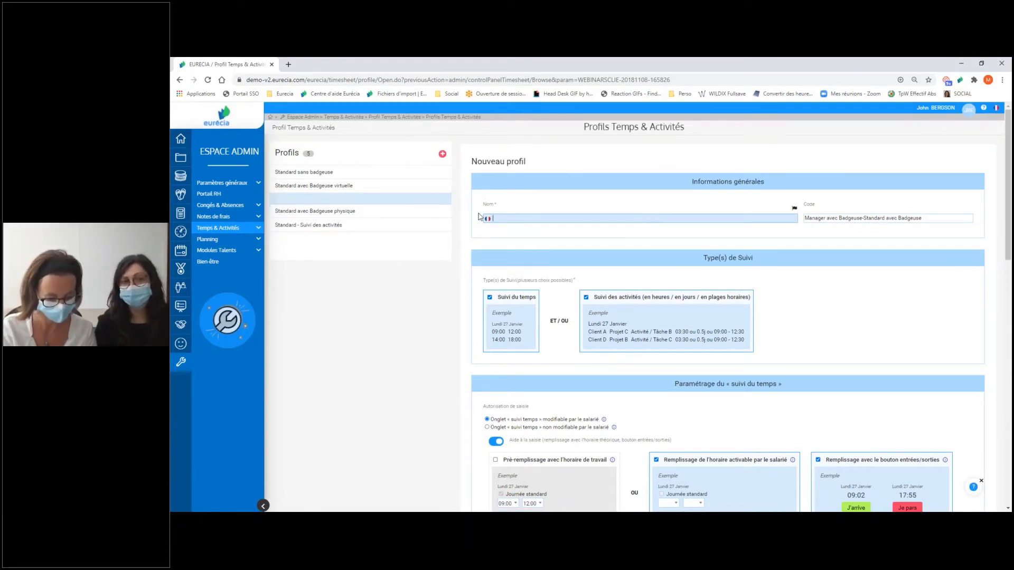
text(Coll)
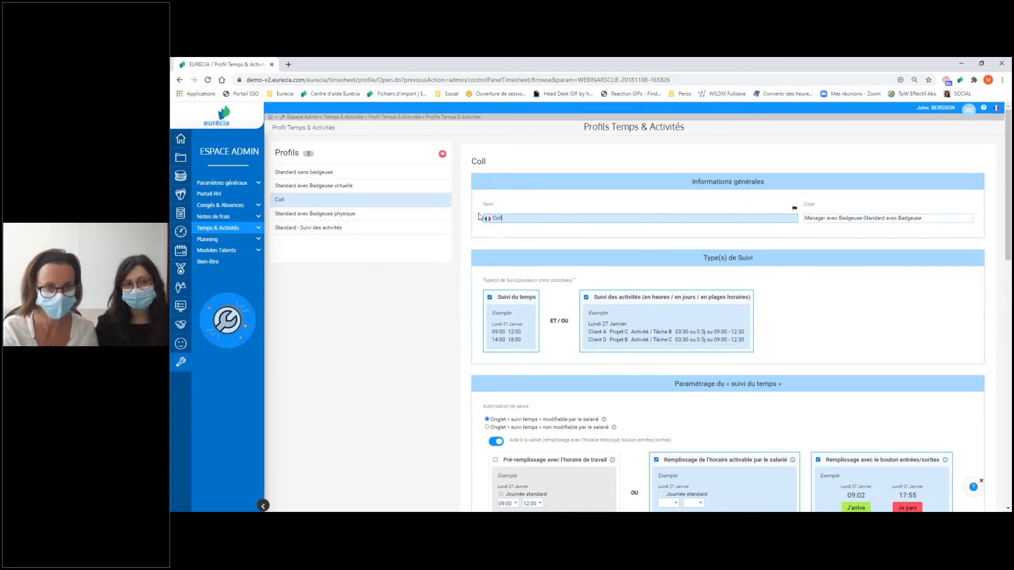
text(aborateur)
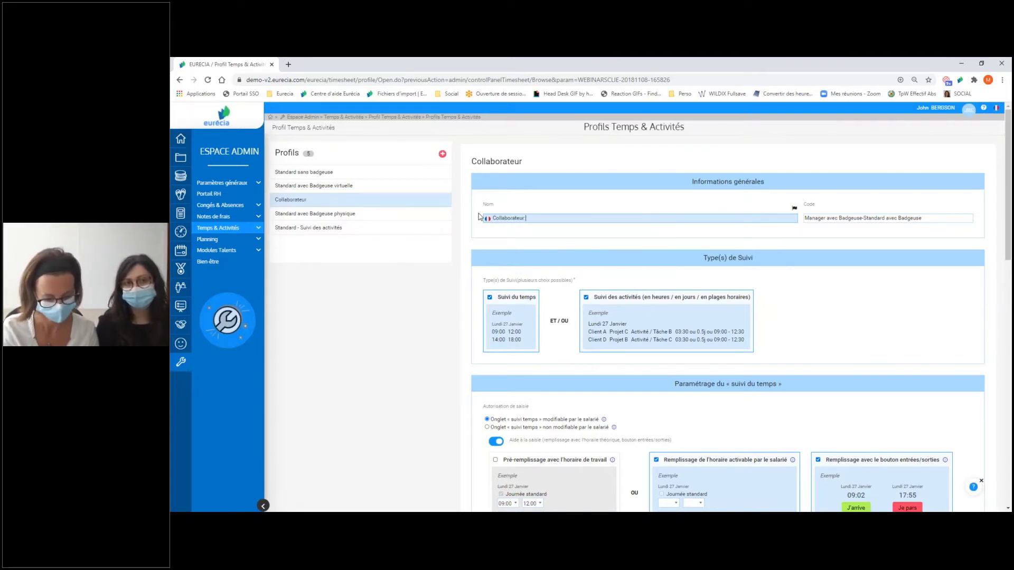
text( avec)
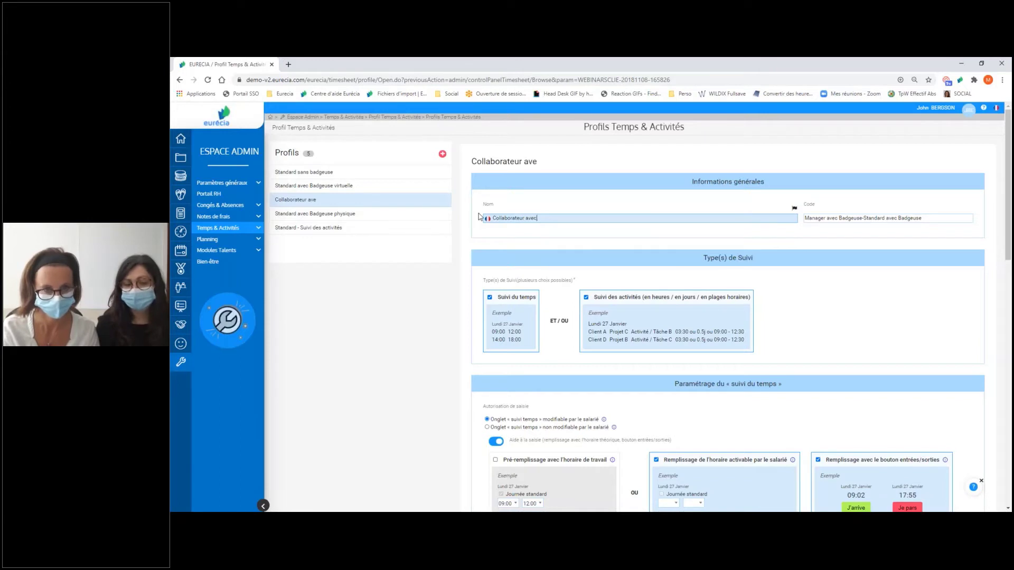
text( ba)
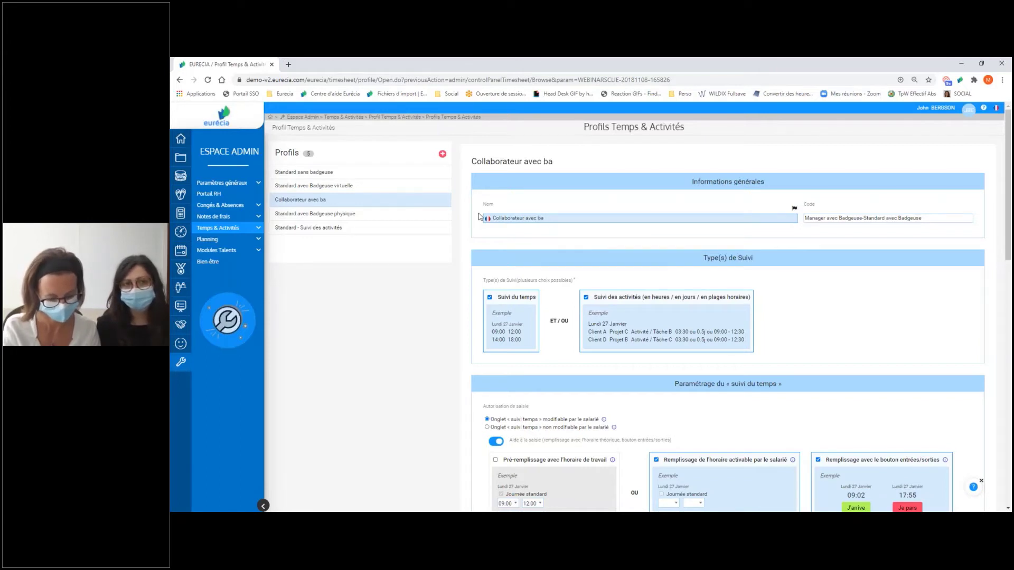
text(dgeuse)
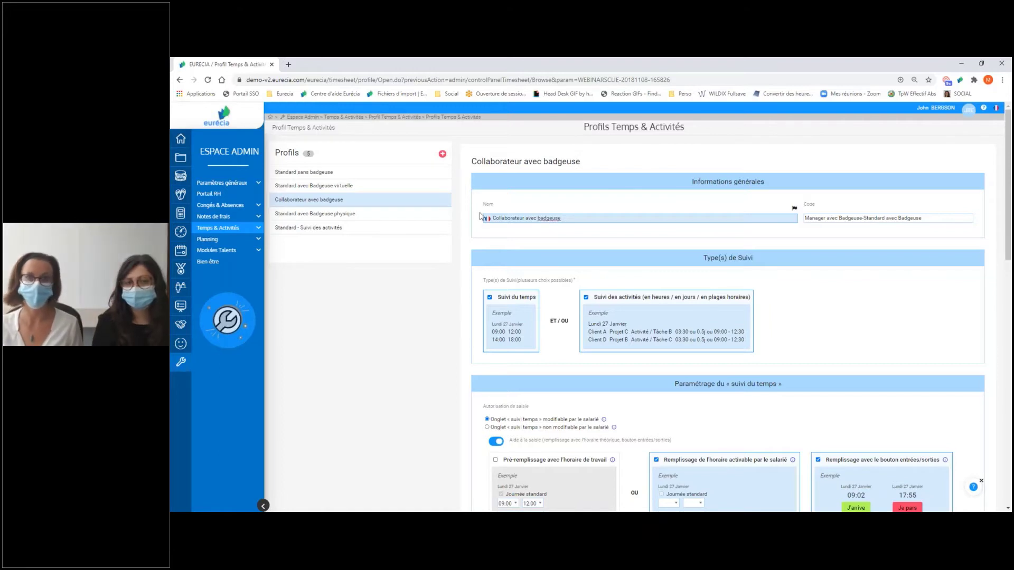
Step: Copy the profile name into its Code field so that the code reads "Collaborateur avec badgeuse"
drag(581, 223, 489, 220)
key(ctrl+c)
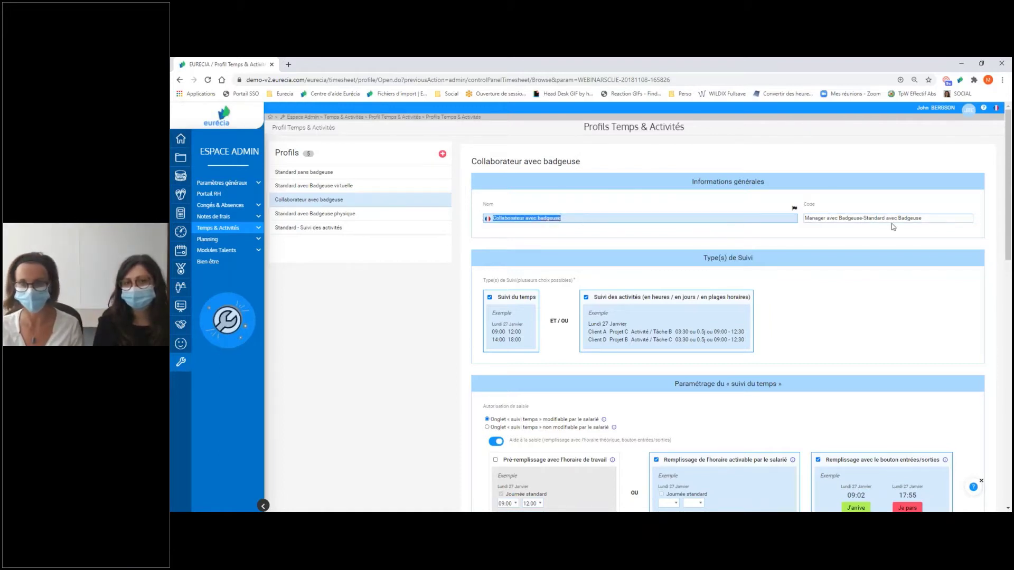
drag(924, 219, 800, 219)
key(ctrl+v)
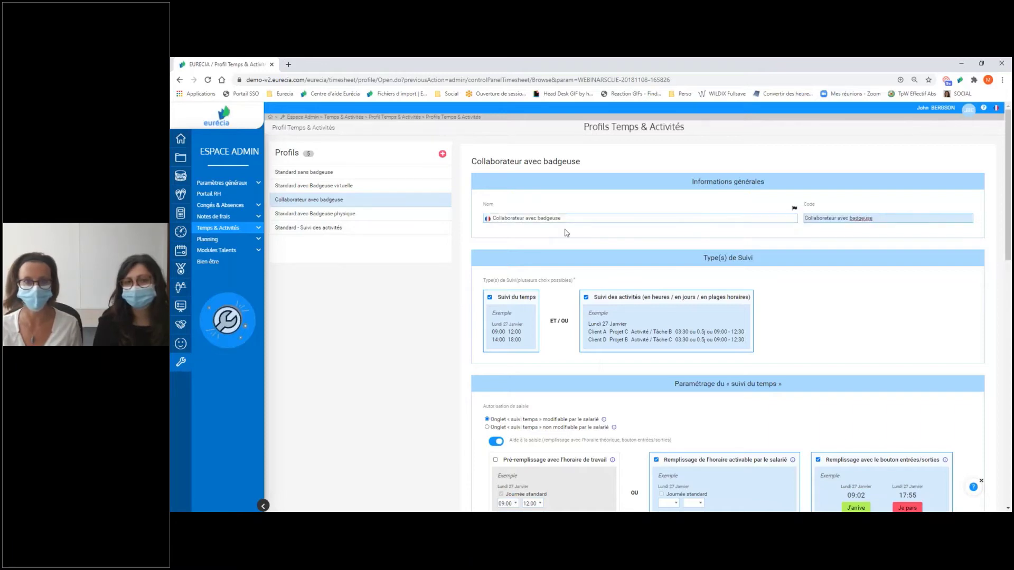
scroll(619, 327, down, 15)
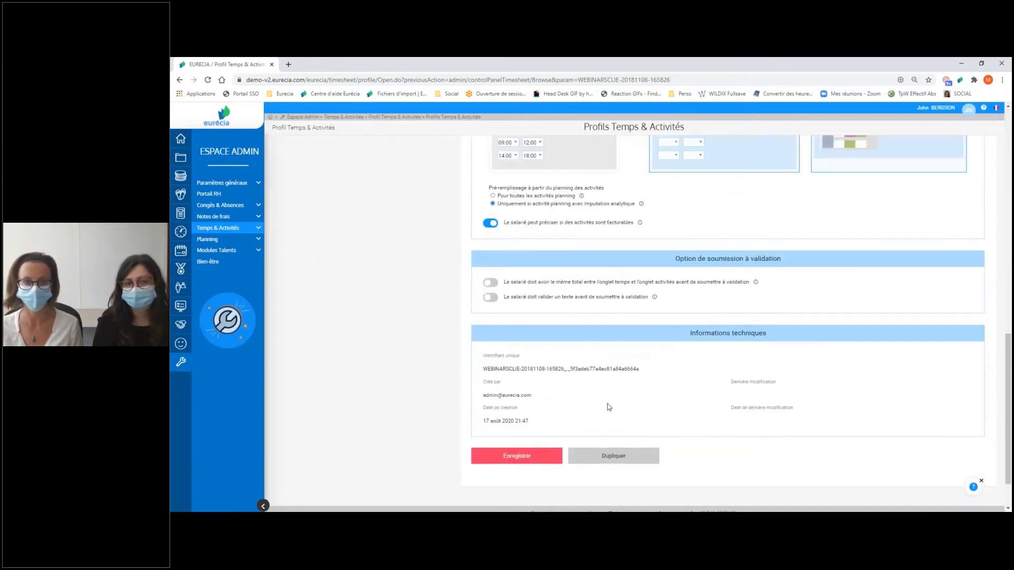
Step: Save the Collaborateur avec badgeuse profile and review its suivi du temps and suivi des activités settings
click(515, 401)
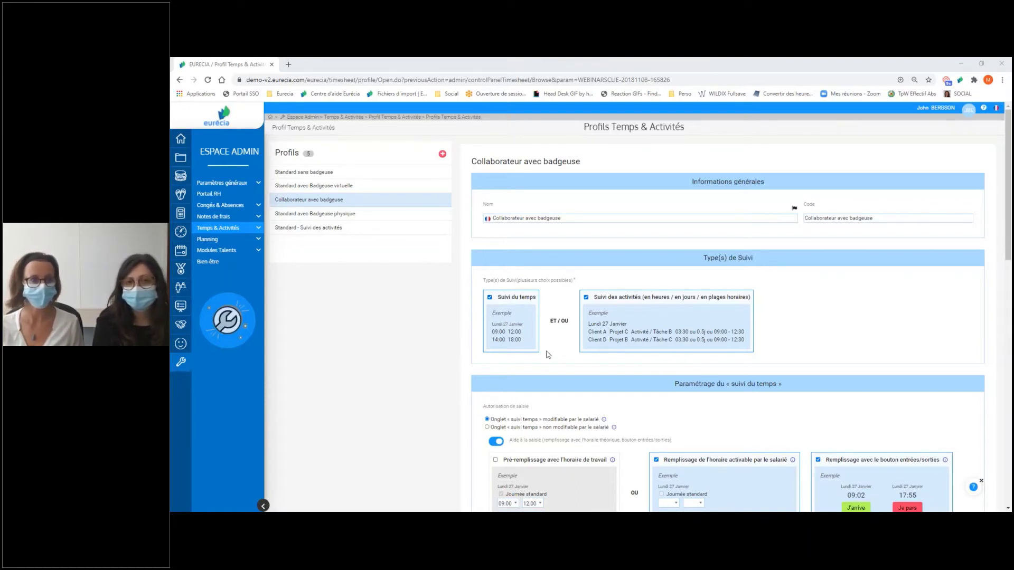
scroll(550, 349, down, 3)
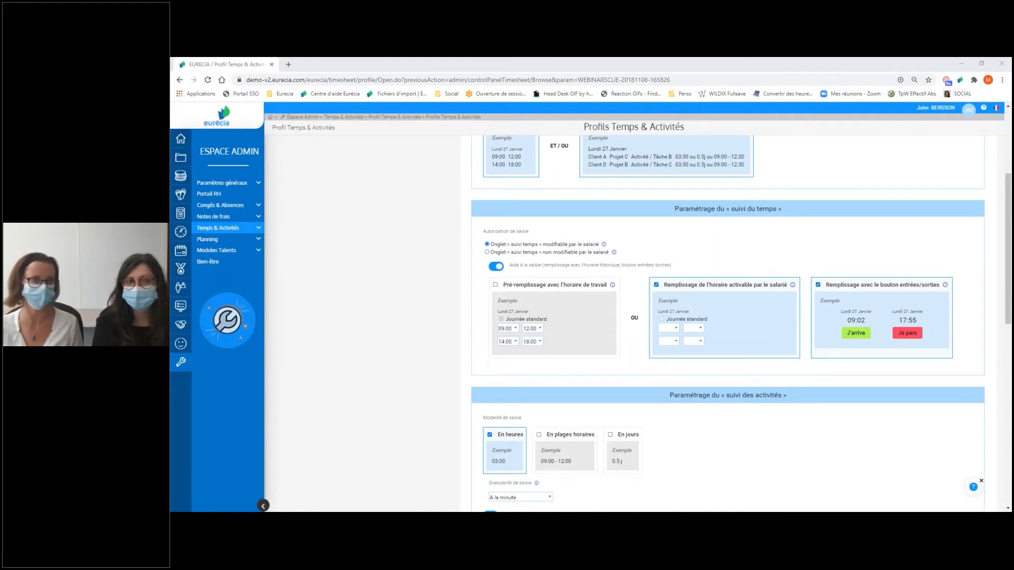
scroll(398, 365, up, 3)
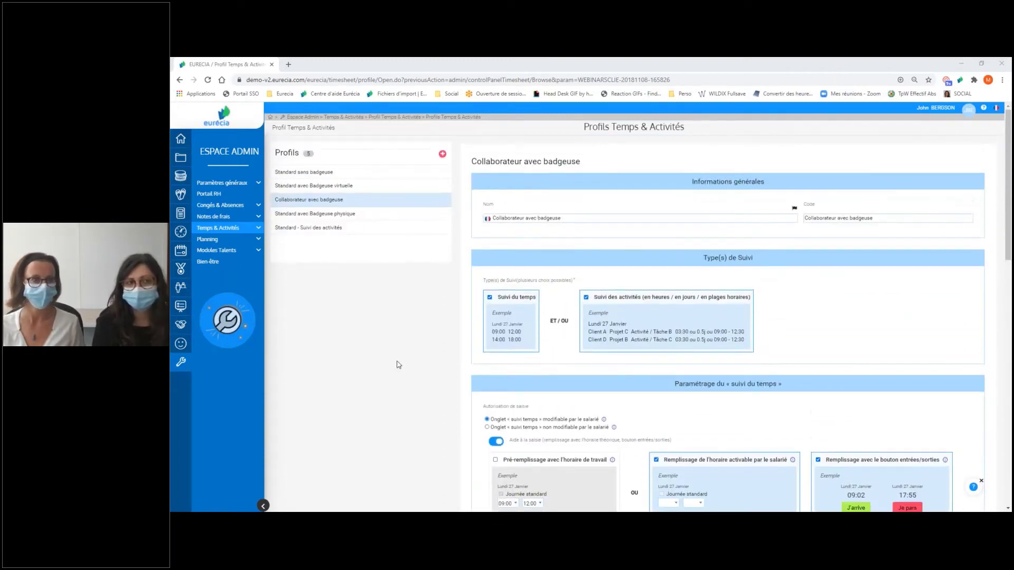
Step: Open the Salariés et utilisateurs list and log in as the Consultant employee assigned the Standard avec Badgeuse physique profile
click(228, 185)
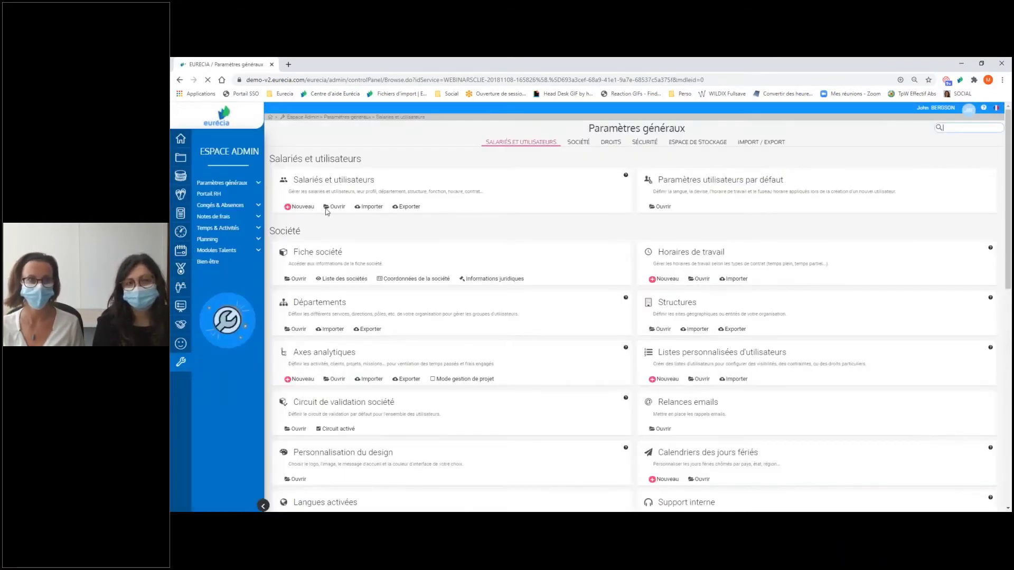
click(336, 207)
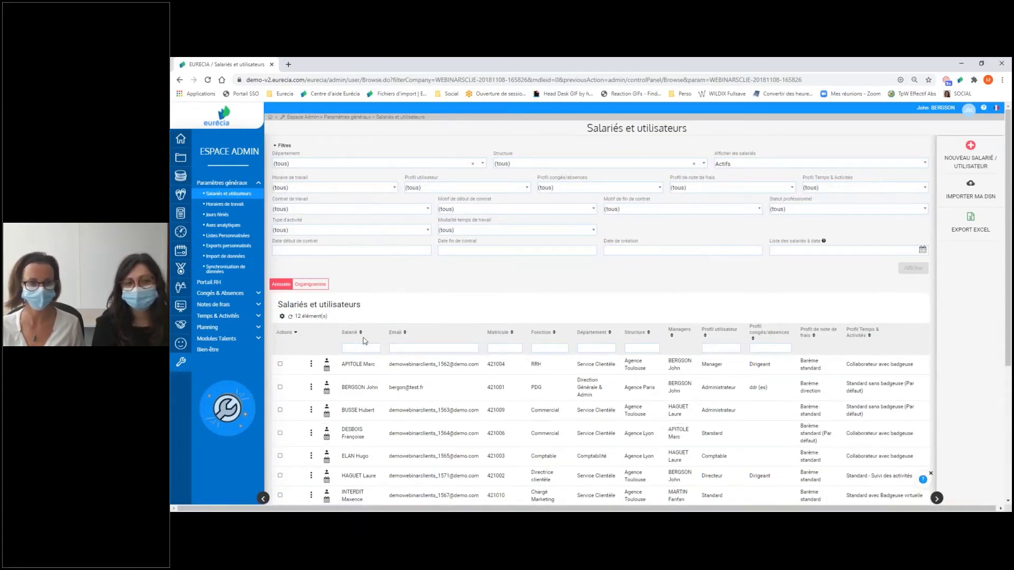
scroll(363, 341, down, 3)
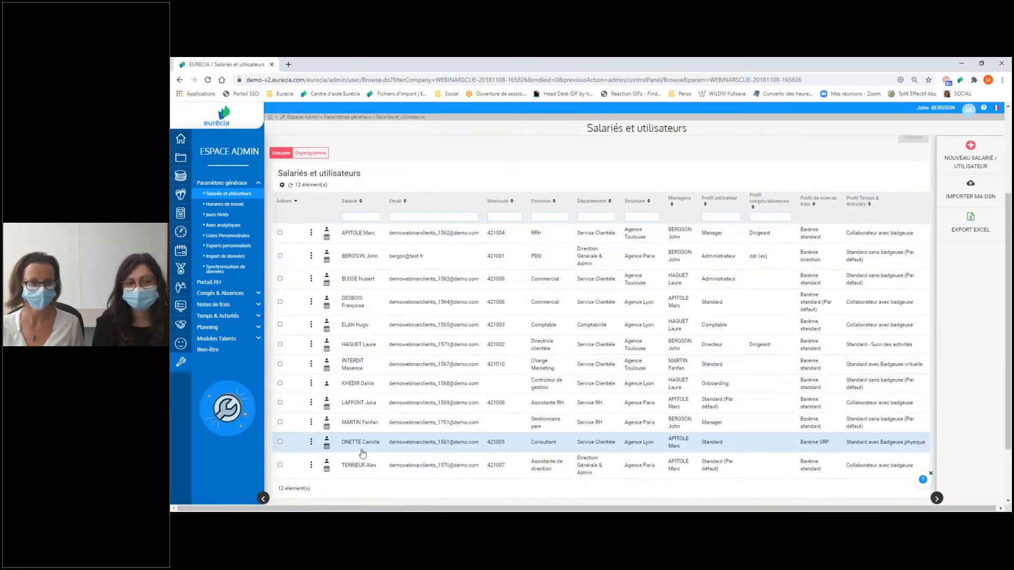
click(327, 443)
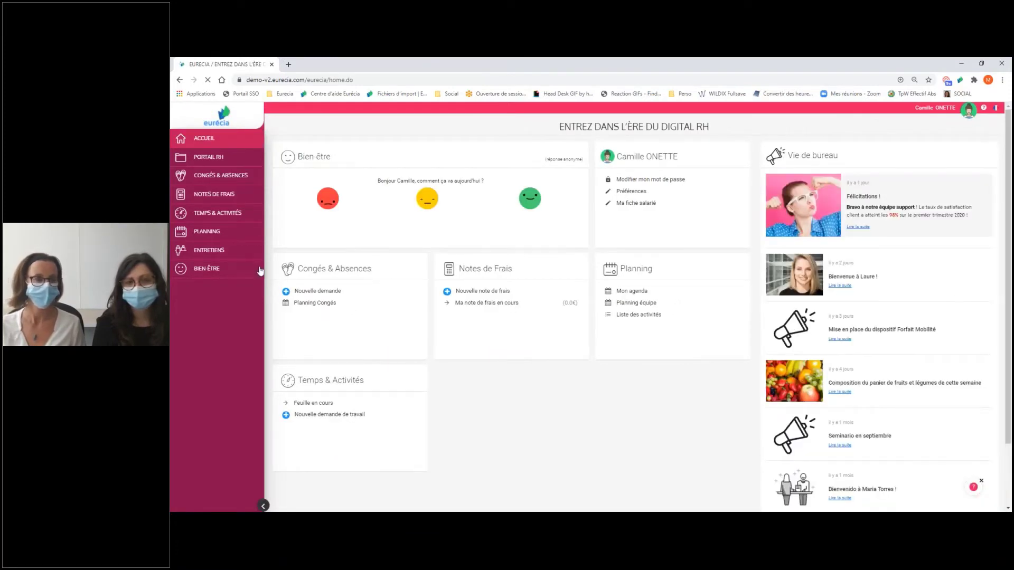
Step: Open the employee's 2020 Semaine 36 time sheet and check the Commentaire fields from Lundi to Vendredi for entry
mouse_move(181, 213)
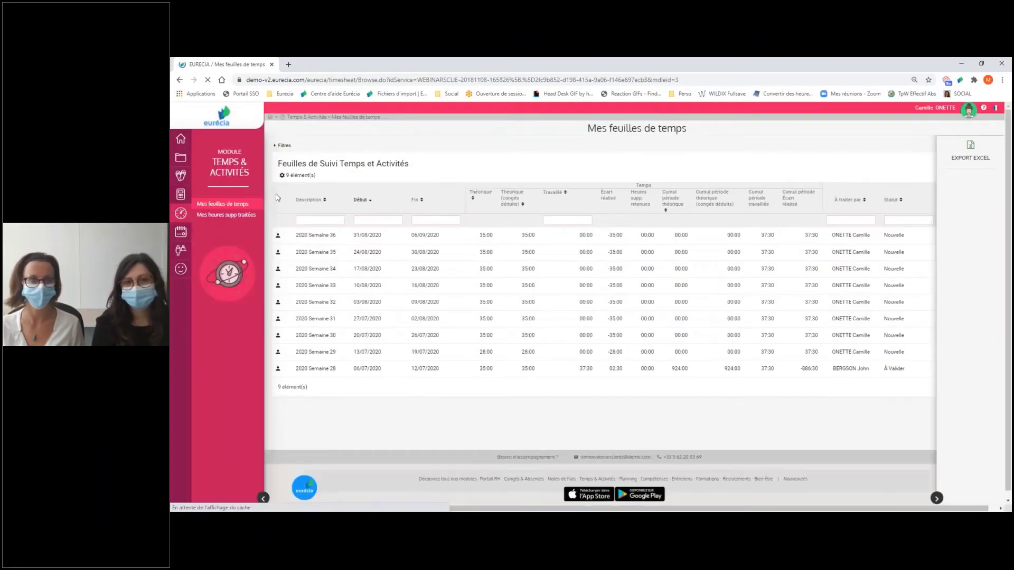
click(319, 238)
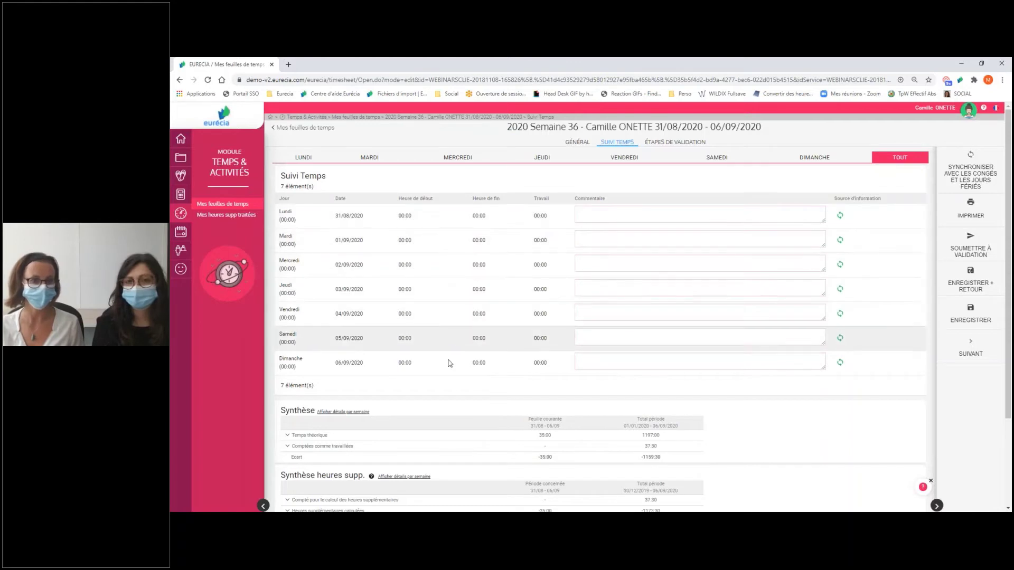
click(600, 217)
click(600, 238)
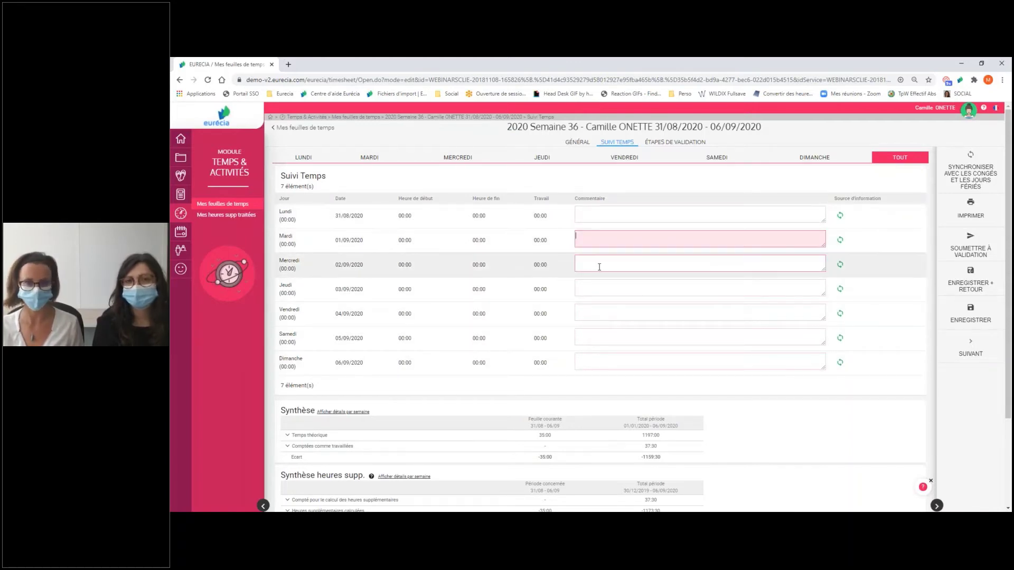
click(599, 265)
click(595, 290)
click(594, 315)
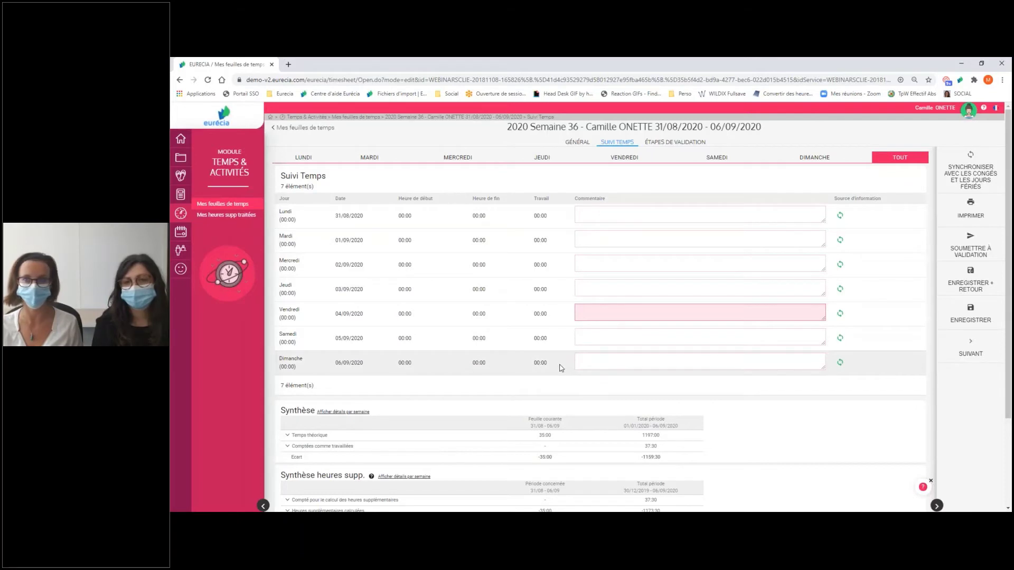
Step: Log out of the employee's session
click(953, 108)
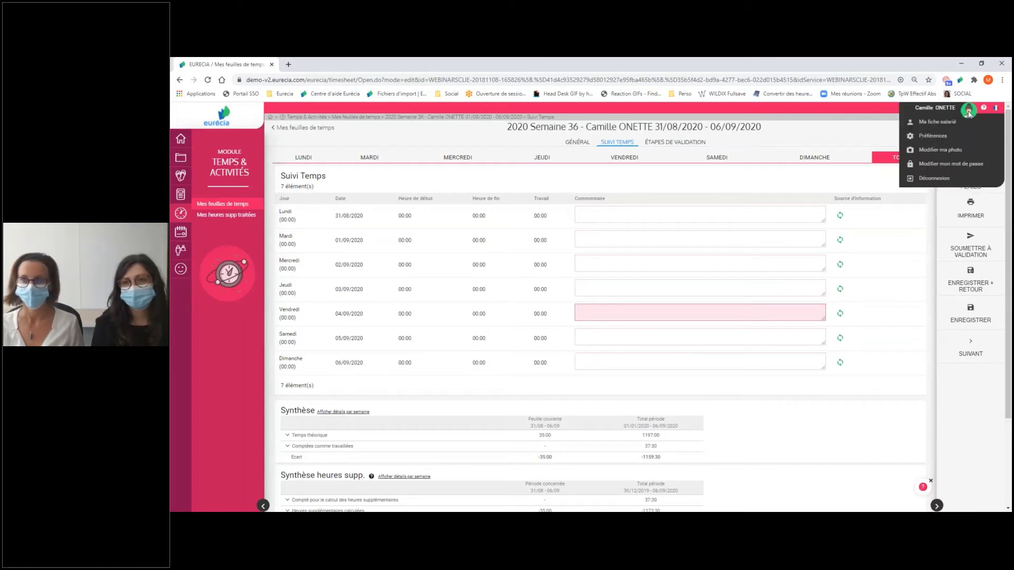
click(932, 179)
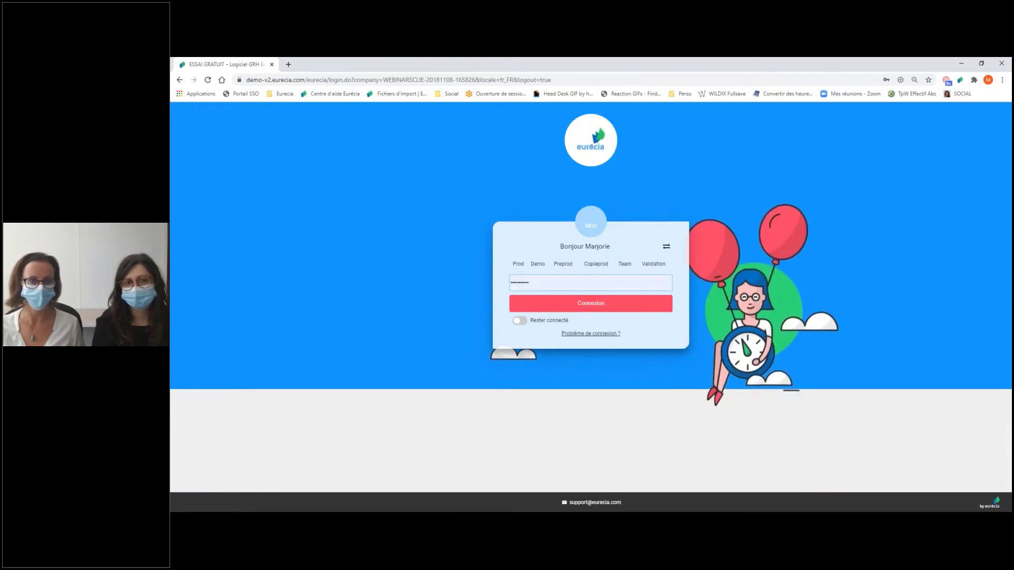
Step: Try to log in to the administrator account by submitting and re-entering the account password
double_click(565, 283)
click(565, 309)
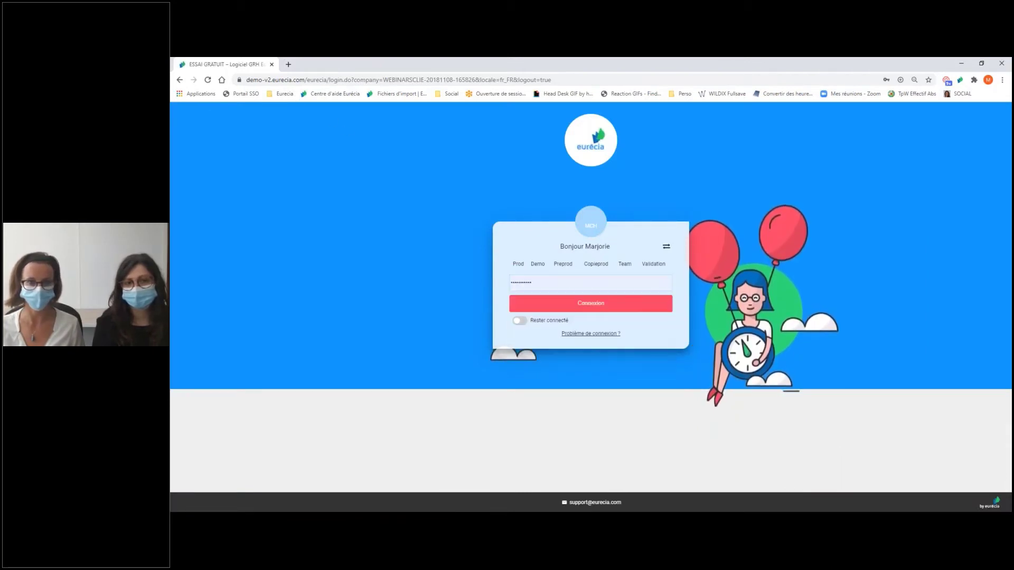
click(566, 305)
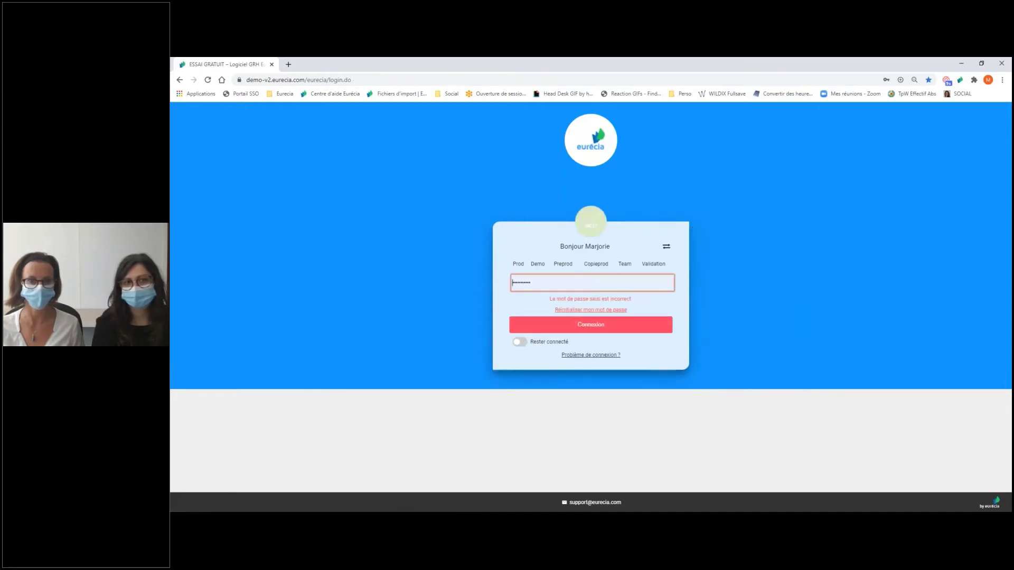
double_click(553, 283)
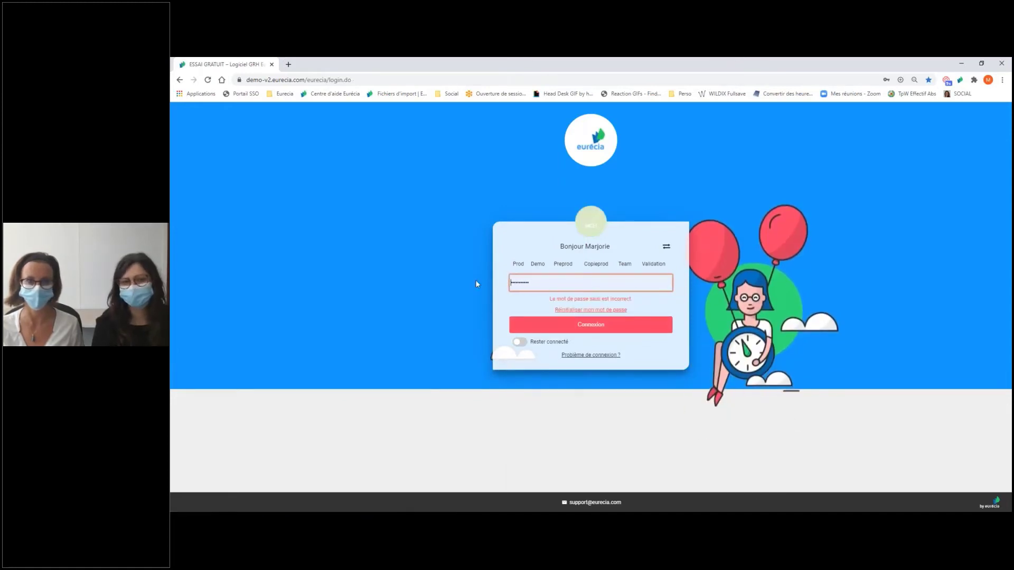
text(****)
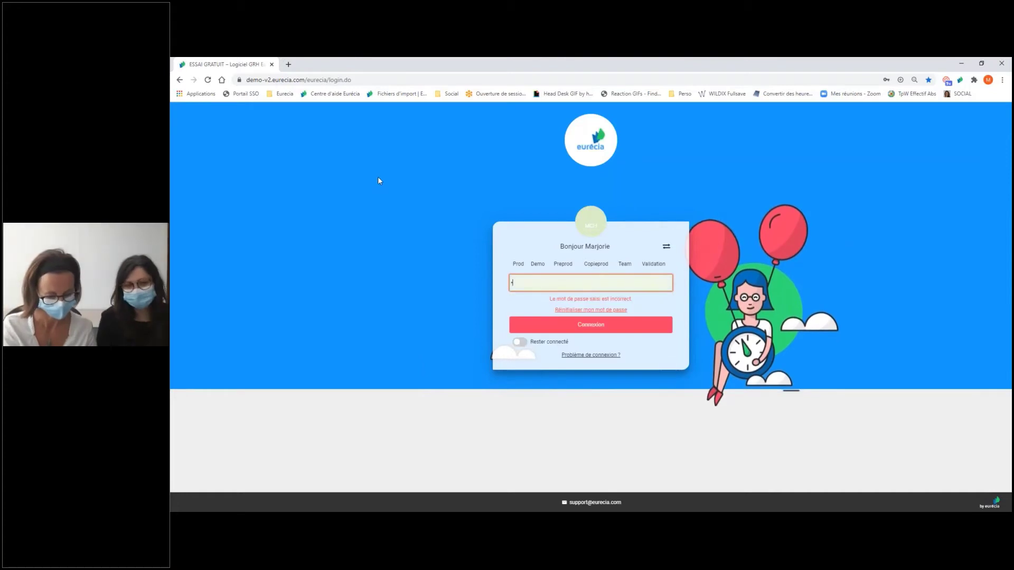
text(**)
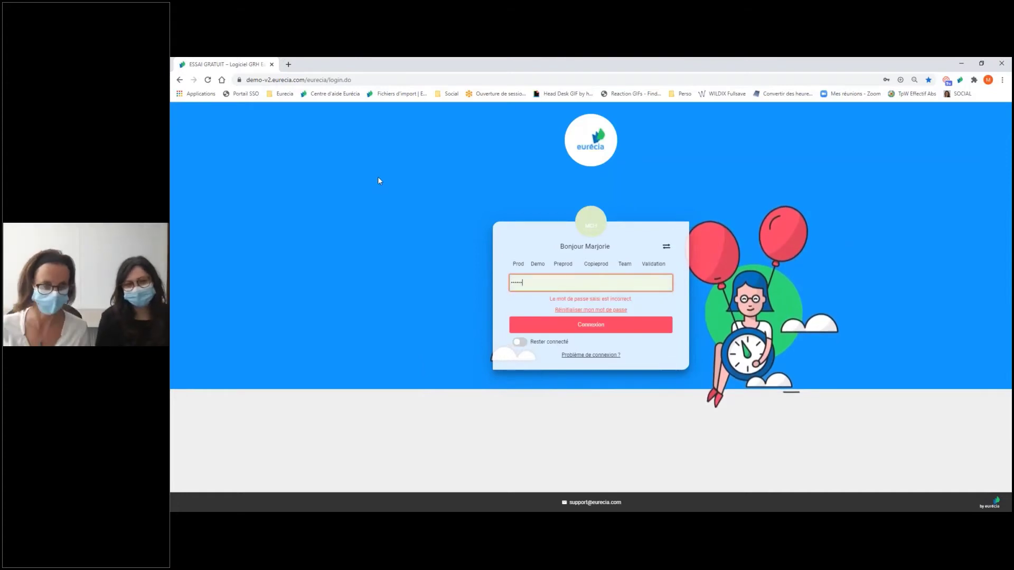
Step: Open the Portail SSO in a new browser tab and enter the Démo-V2 (sso) environment
click(288, 64)
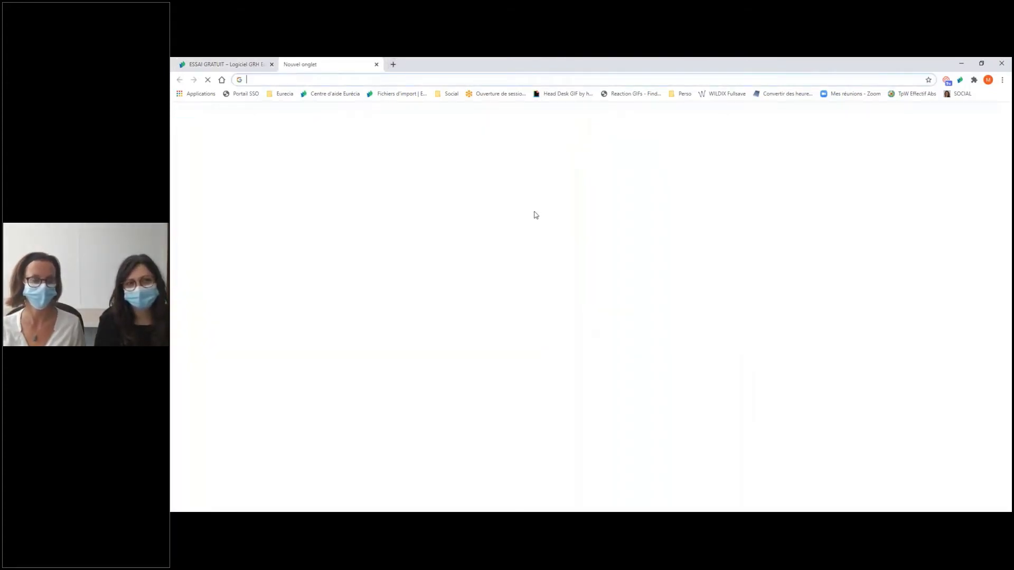
click(591, 285)
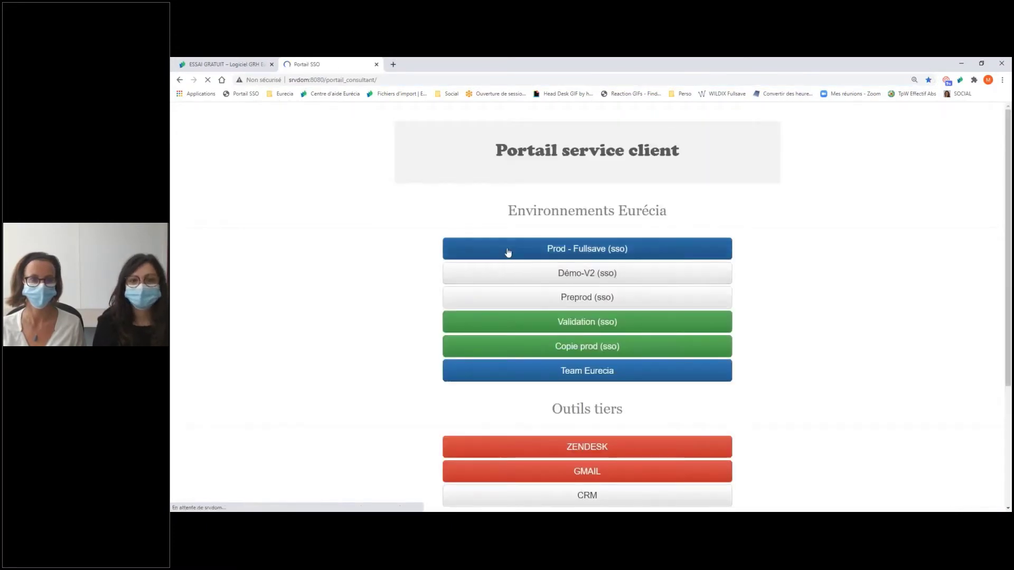
click(486, 274)
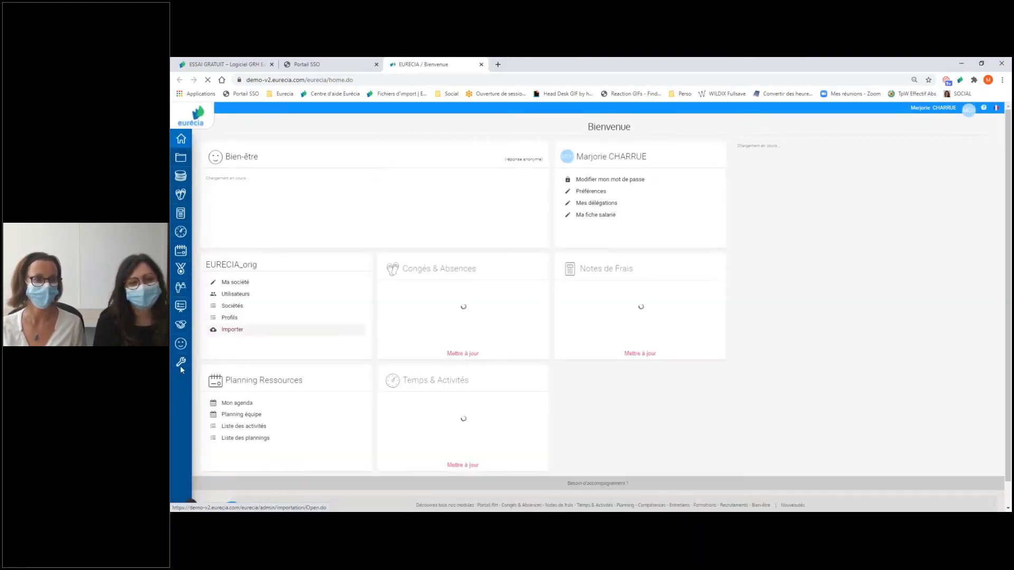
Step: Open the Utilisateurs directory and set its Société filter to WEBINARS CLIENTS
click(181, 362)
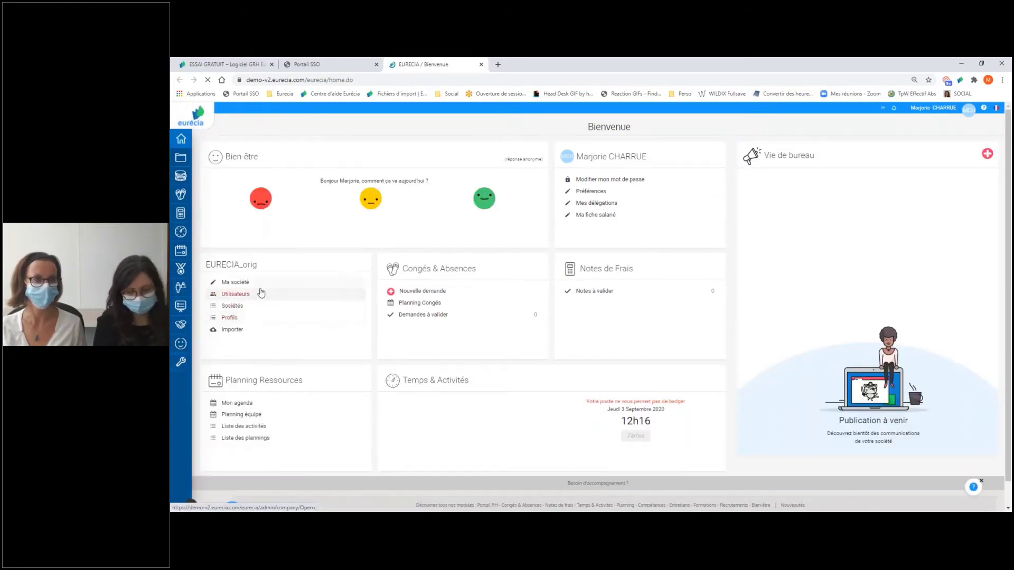
click(255, 296)
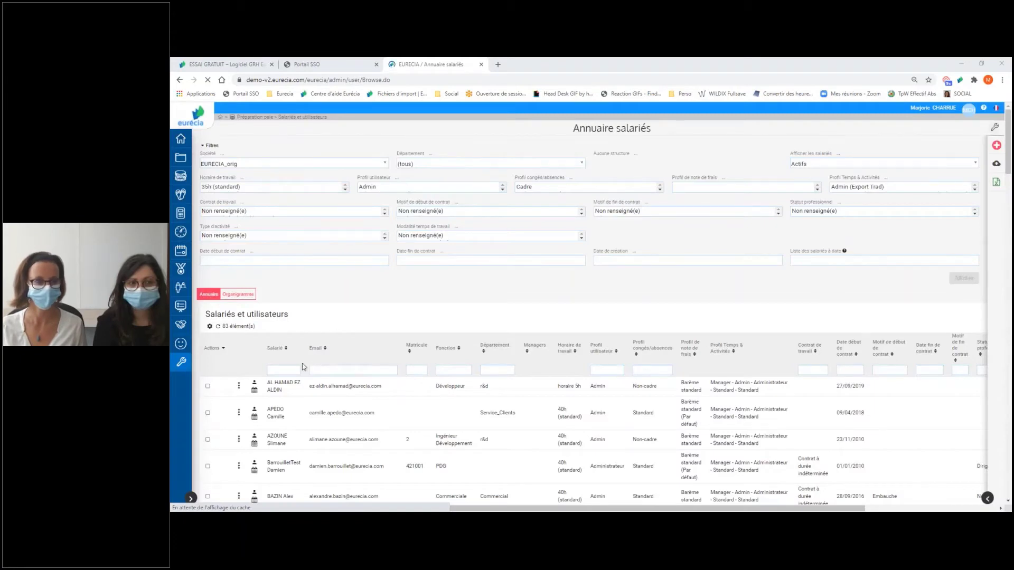
click(265, 165)
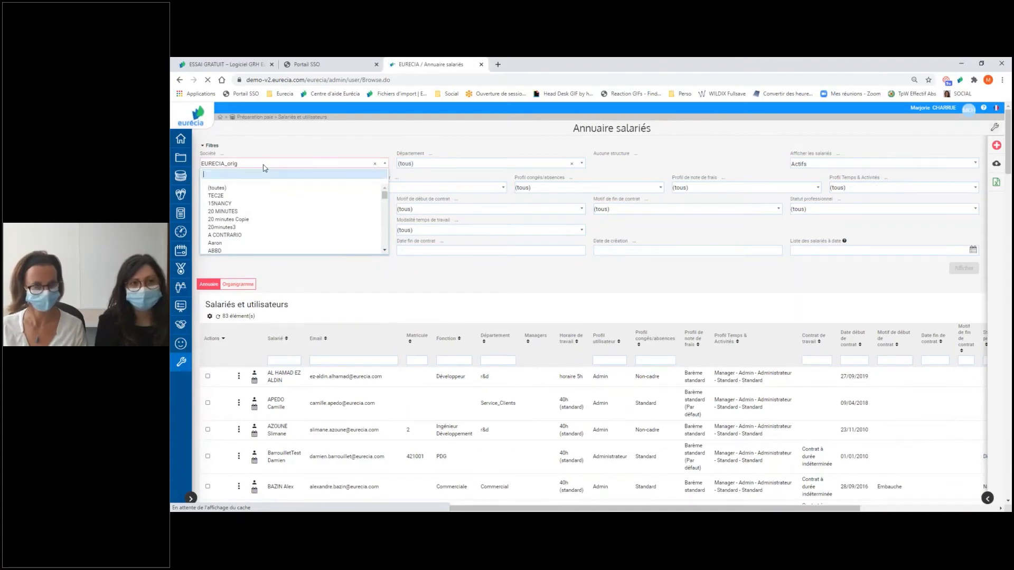
text(webi)
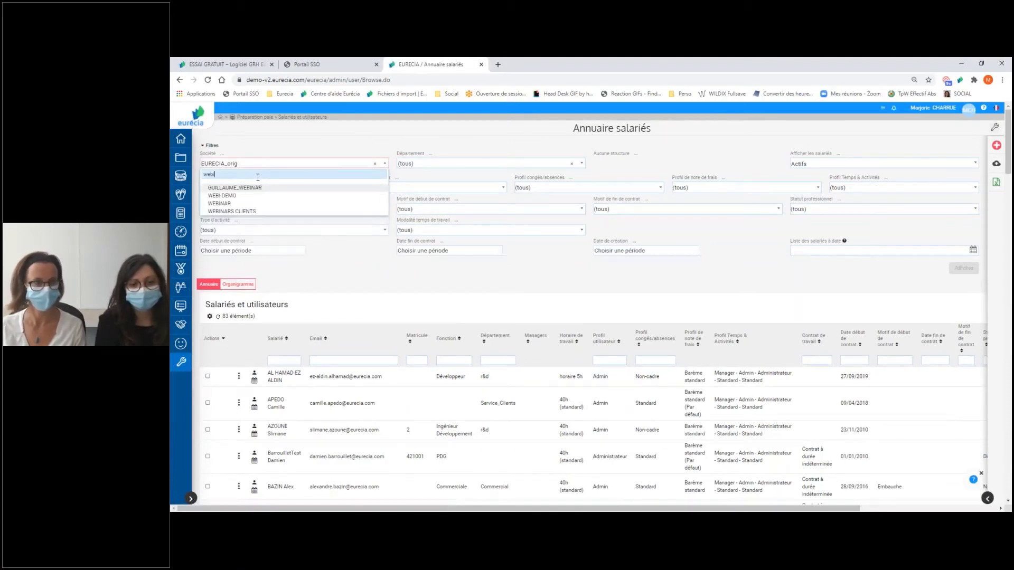
click(250, 211)
Step: Try to find the employee by first name in the Salarié column and clear that search
click(284, 349)
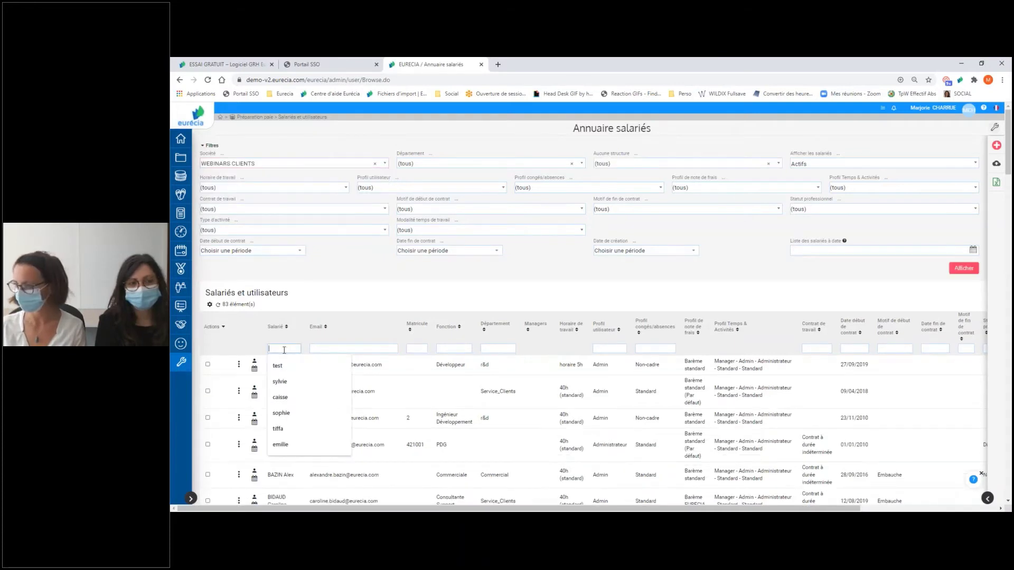
text(maxim)
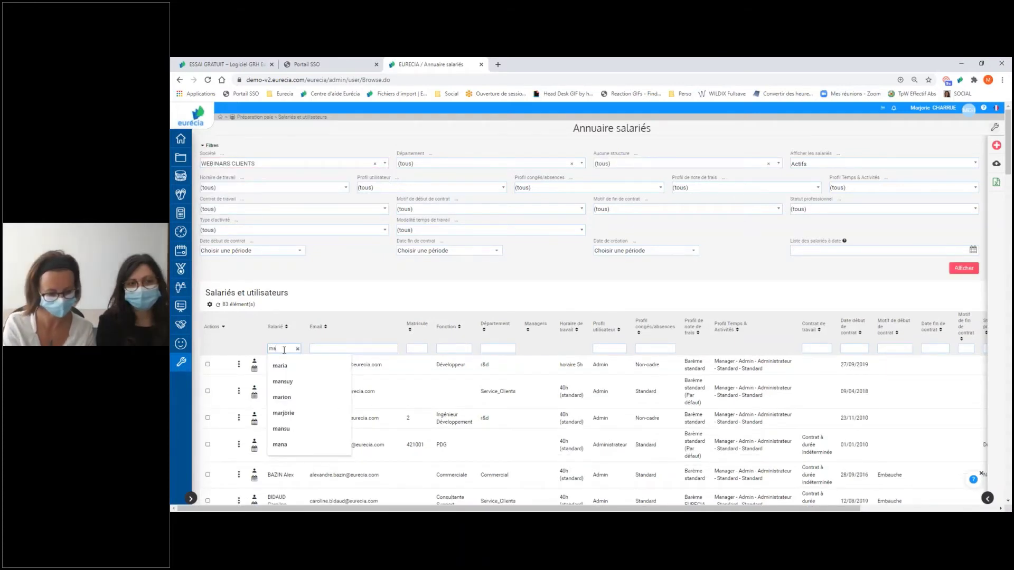
text(e)
key(Return)
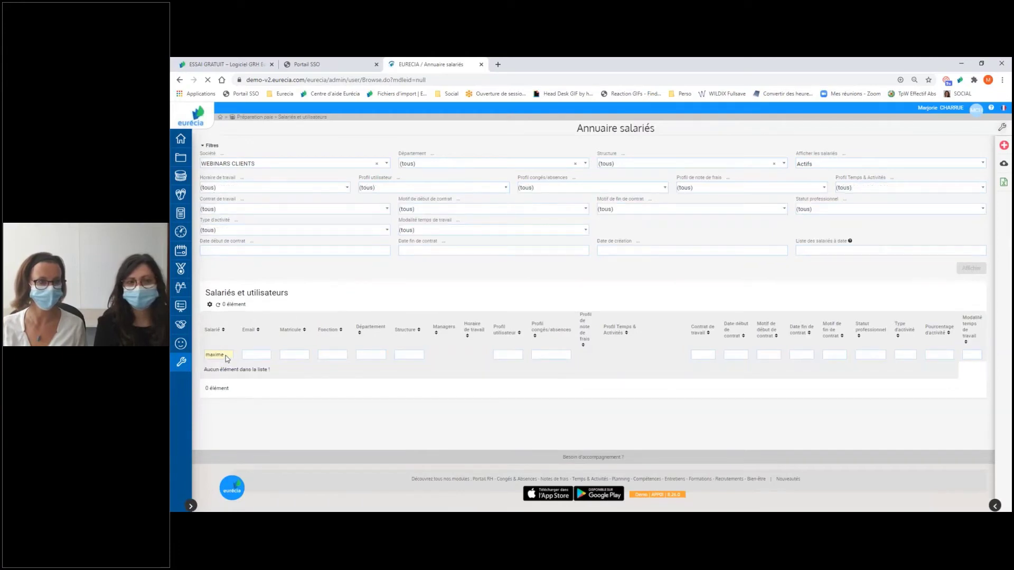
double_click(215, 355)
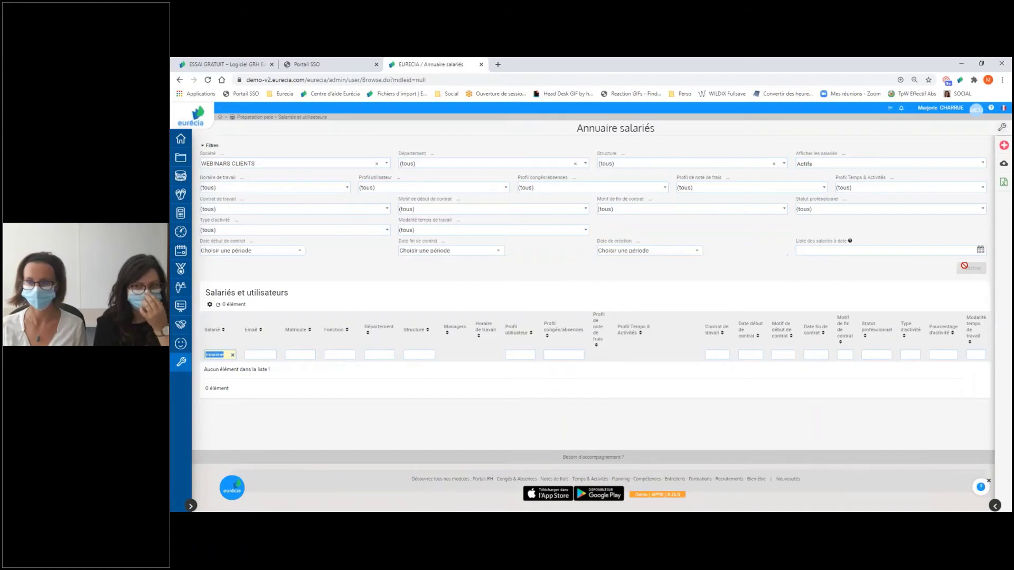
key(BackSpace)
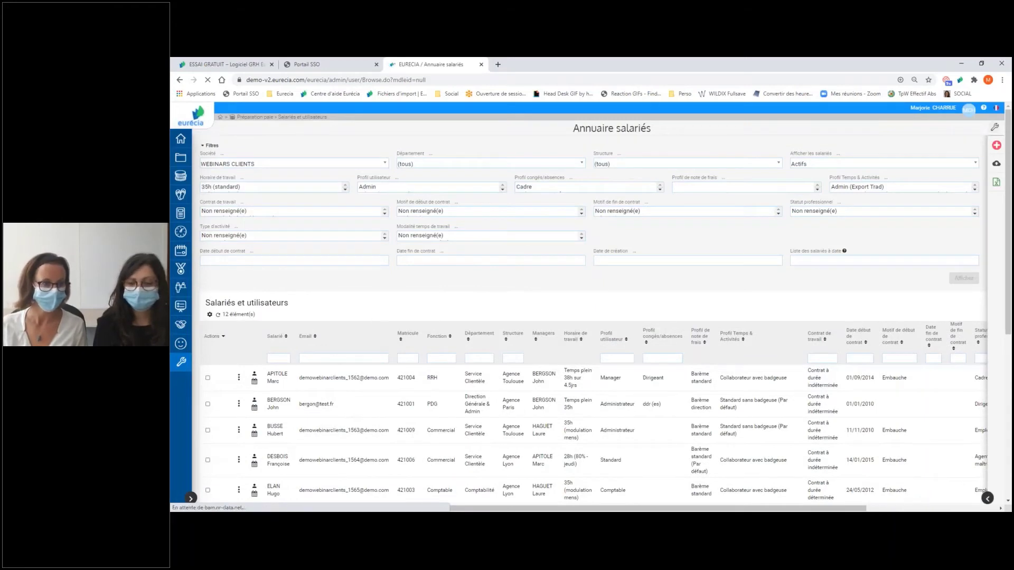
Step: Open the Chargé Marketing employee's record and examine the Temps & Activités profile assigned under Règles
scroll(283, 456, down, 2)
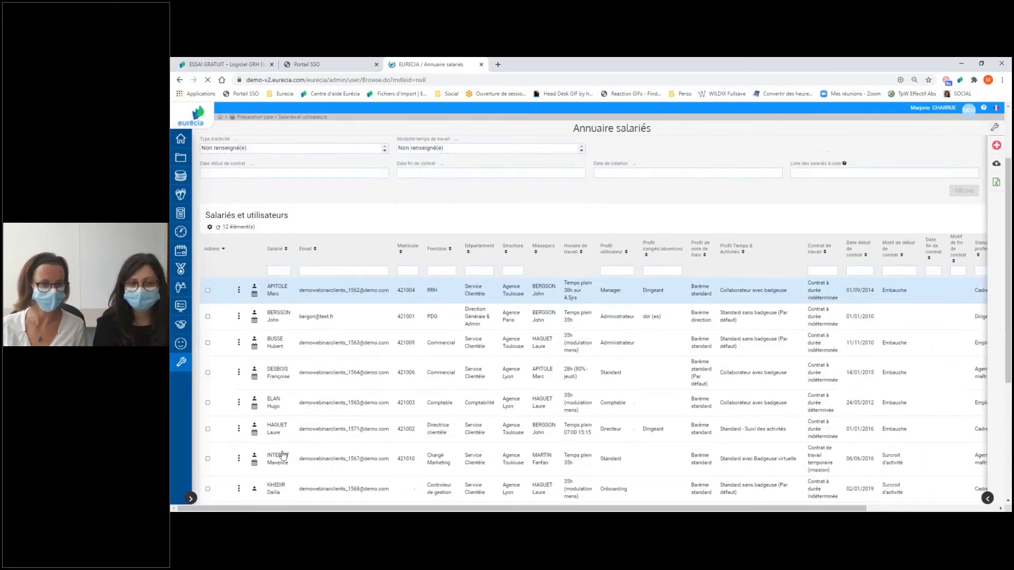
scroll(284, 456, down, 4)
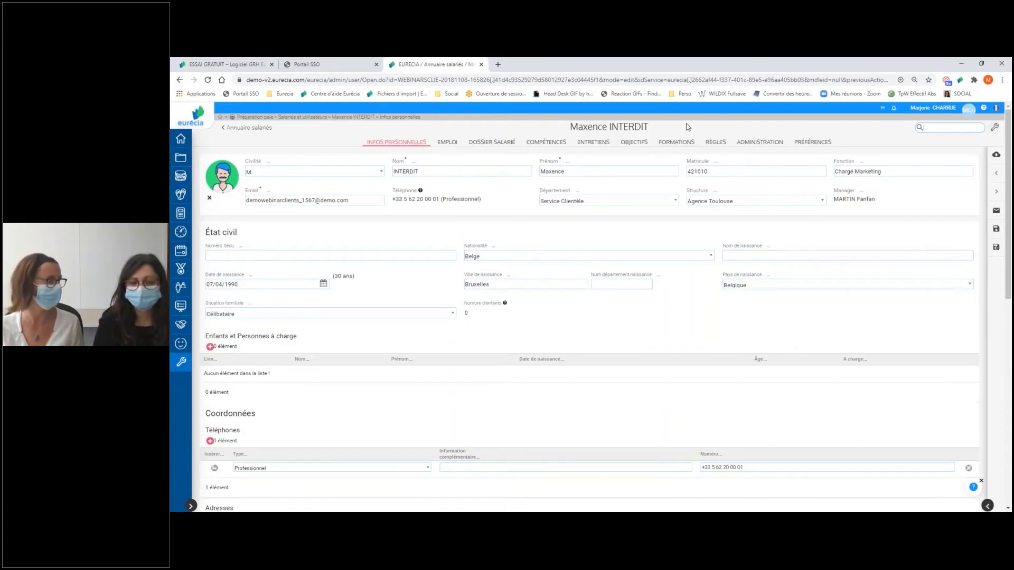
click(713, 145)
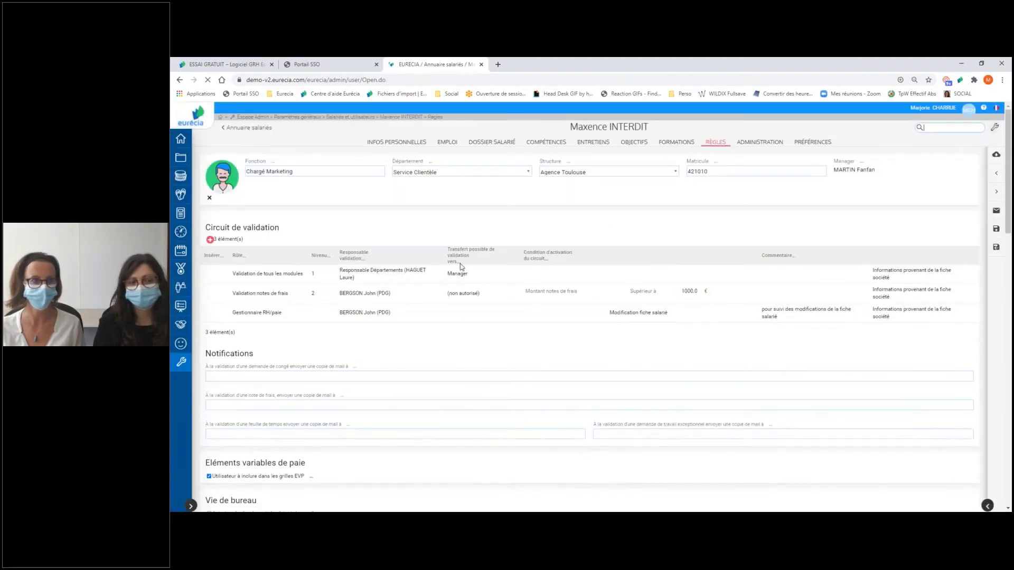
scroll(462, 263, down, 6)
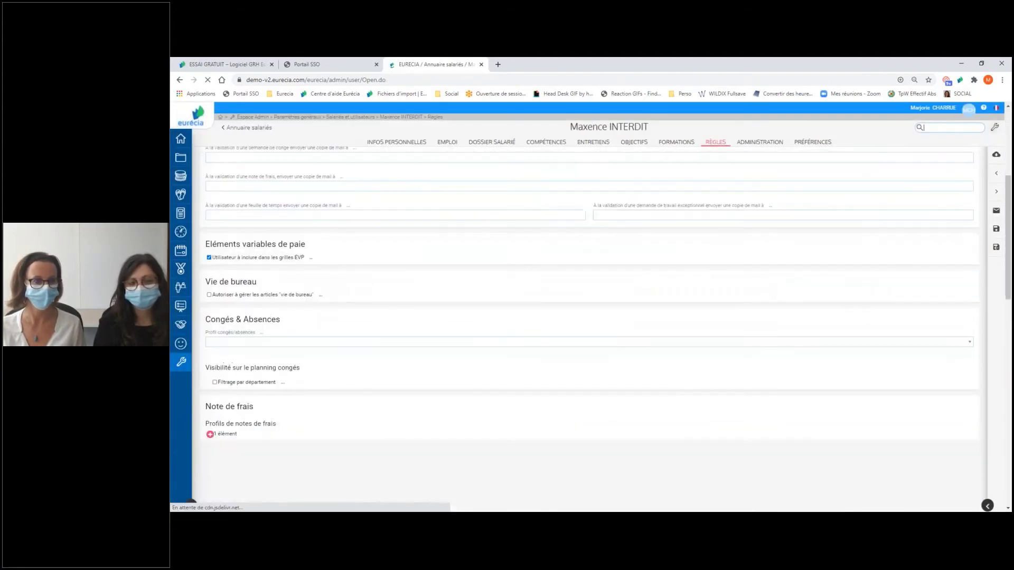
scroll(236, 251, down, 2)
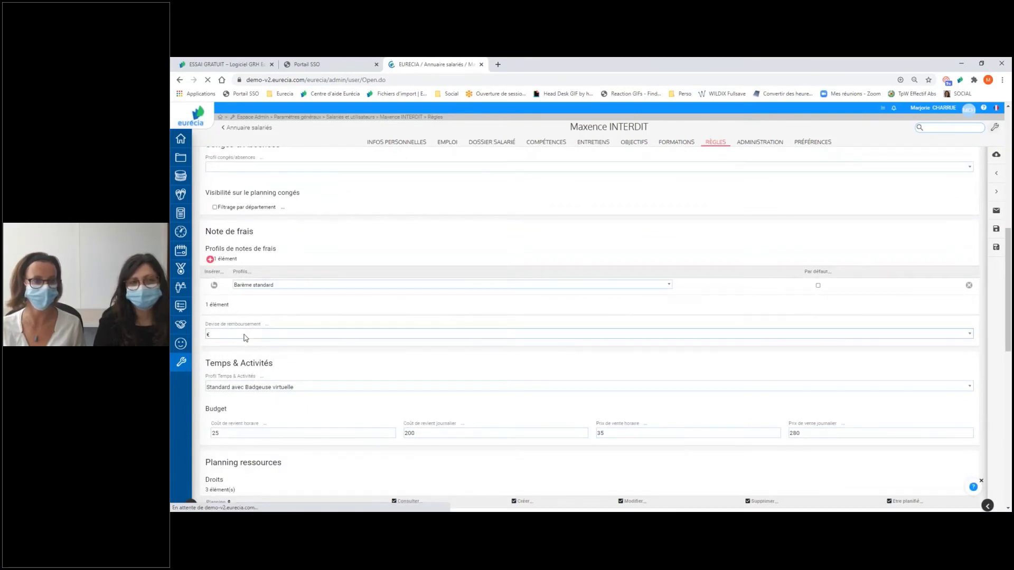
Step: Return to the employee directory, connect as the Chargé Marketing employee and view the Suivi Temps of their semaine 36 timesheet
scroll(245, 334, down, 1)
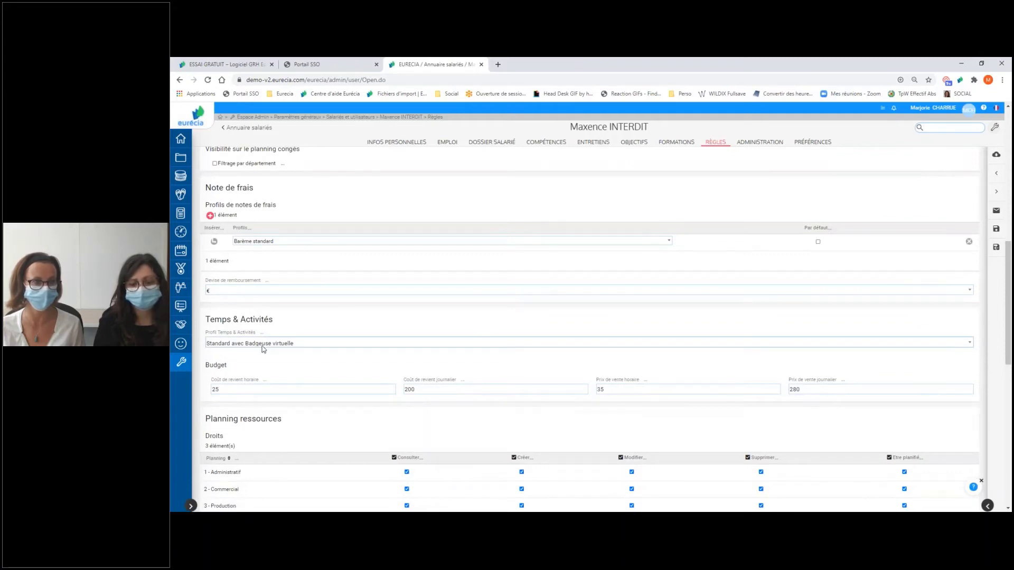
click(237, 129)
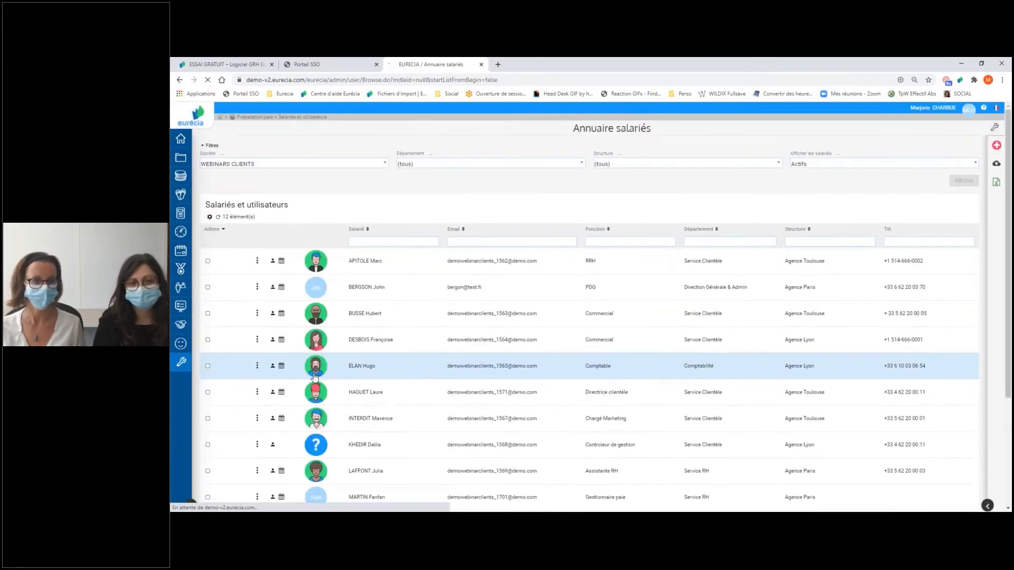
click(272, 422)
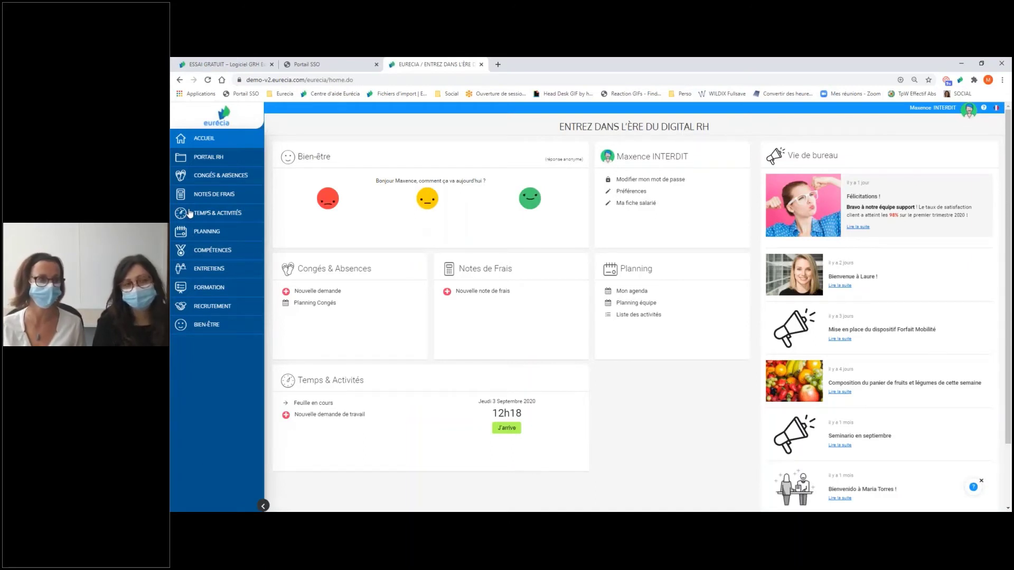
click(210, 205)
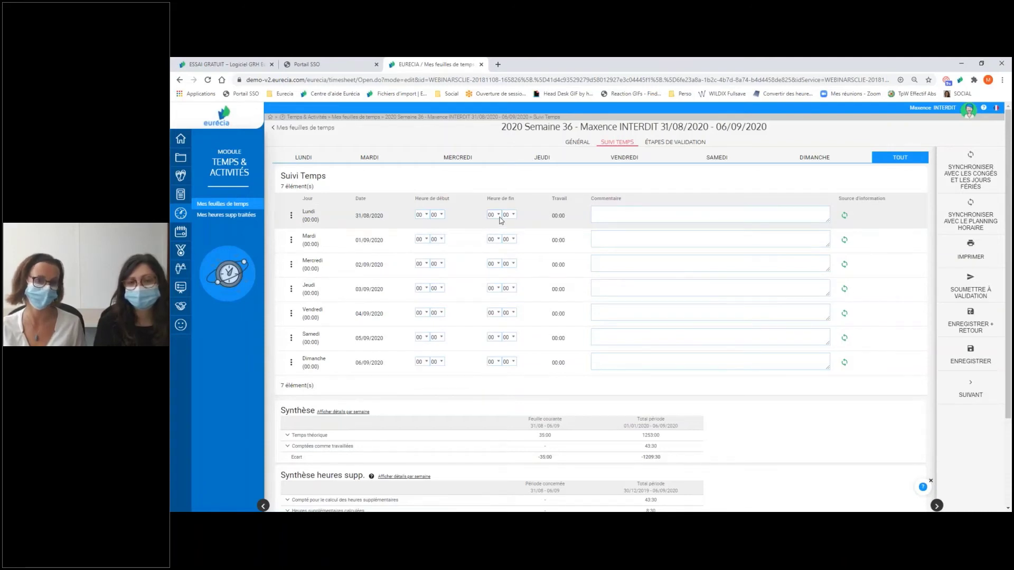
Step: Log out of the employee's account and switch back to the Module Temps & Activités – Suivi temps presentation slide
click(975, 118)
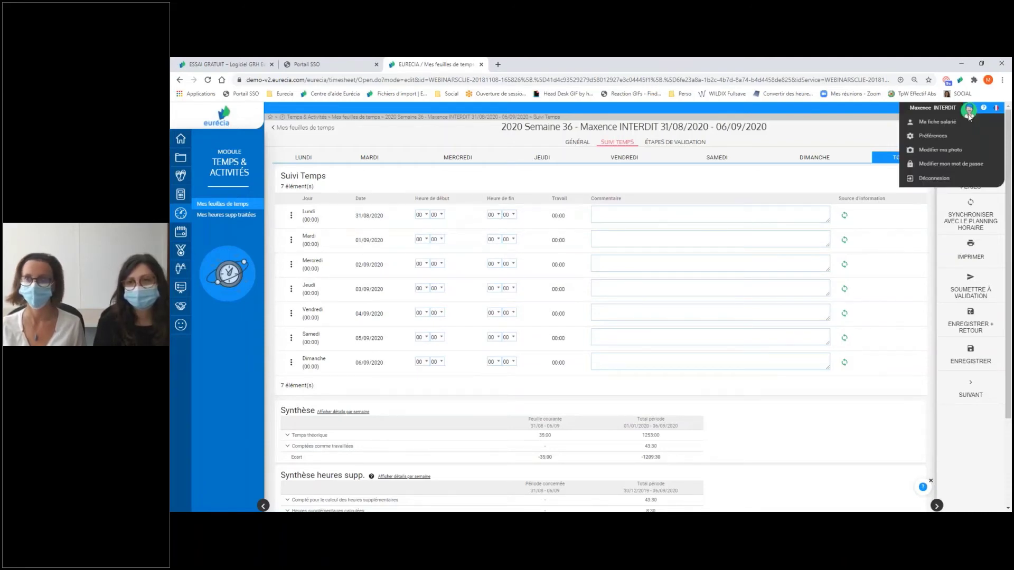
click(930, 179)
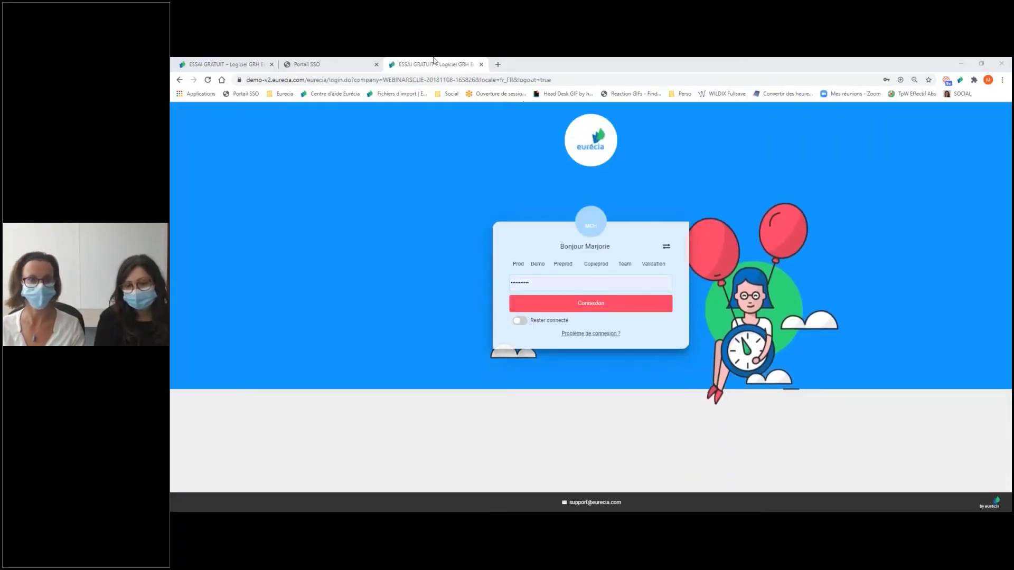
key(alt+Tab)
key(alt+Tab)
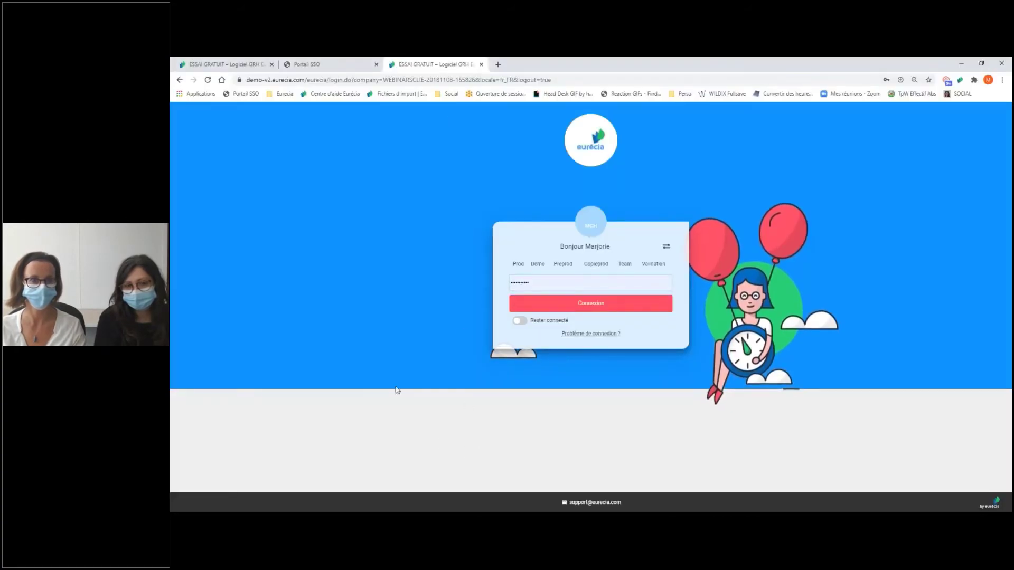
key(alt+Tab)
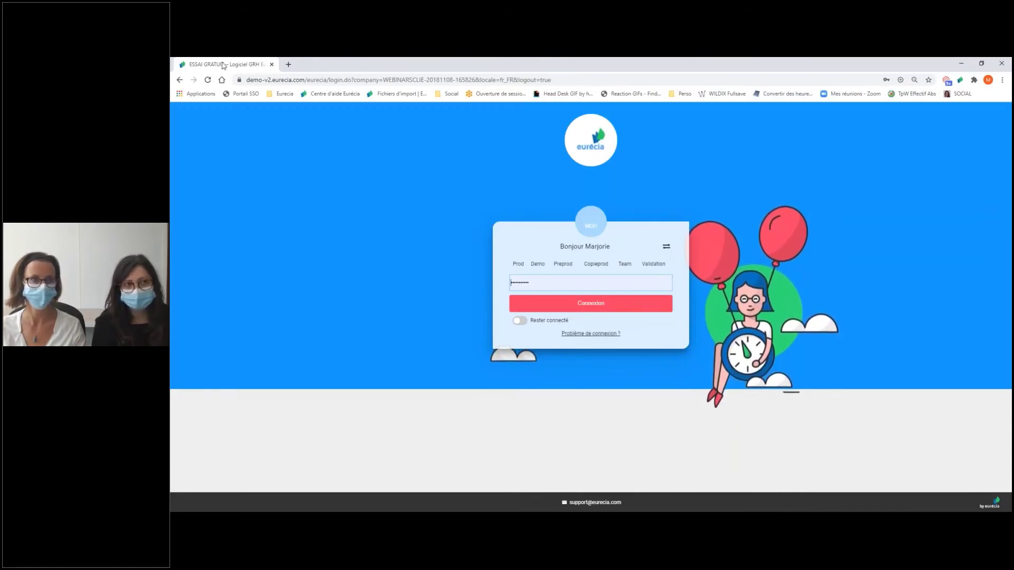
drag(222, 66, 496, 511)
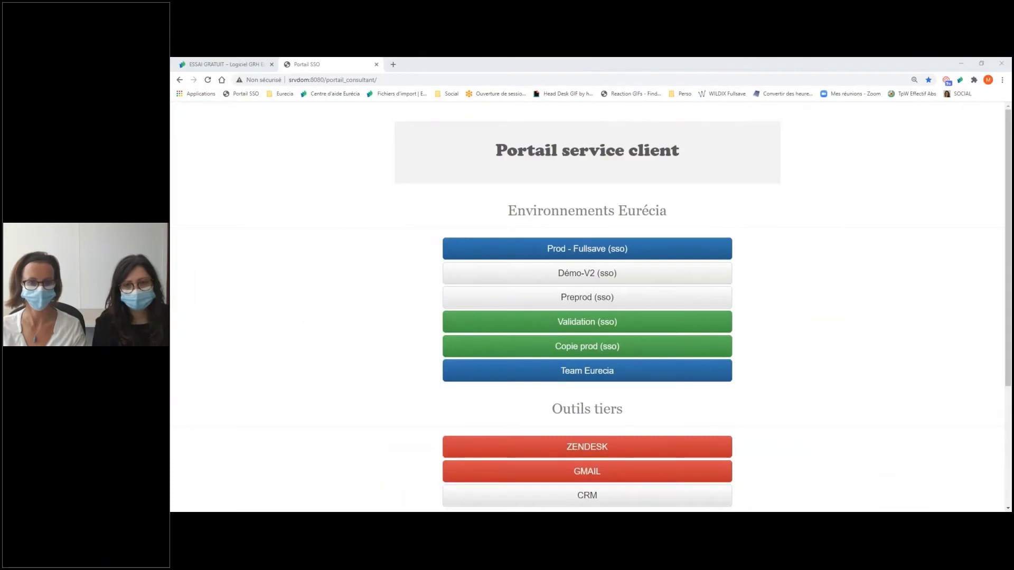
key(alt+Tab)
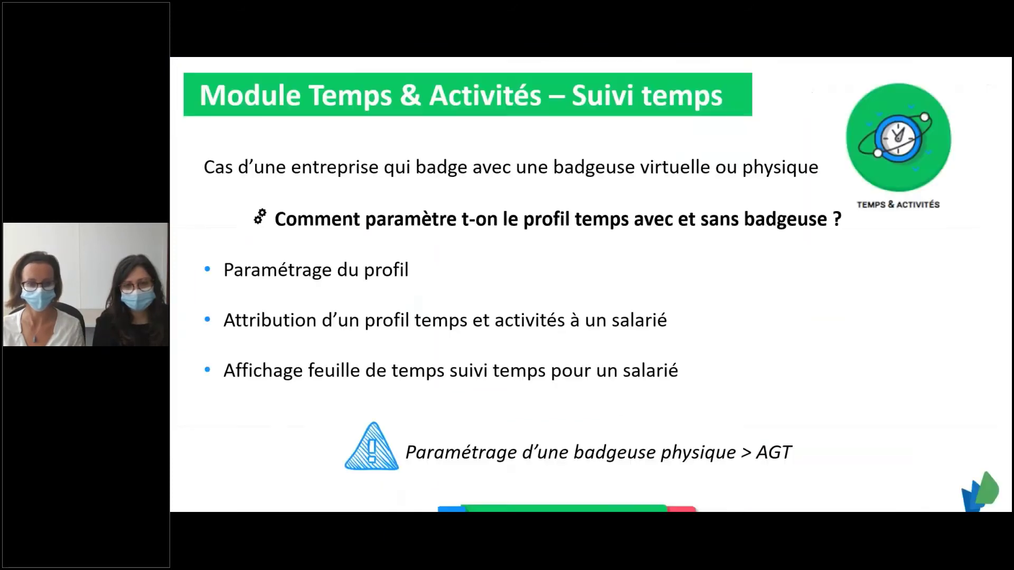
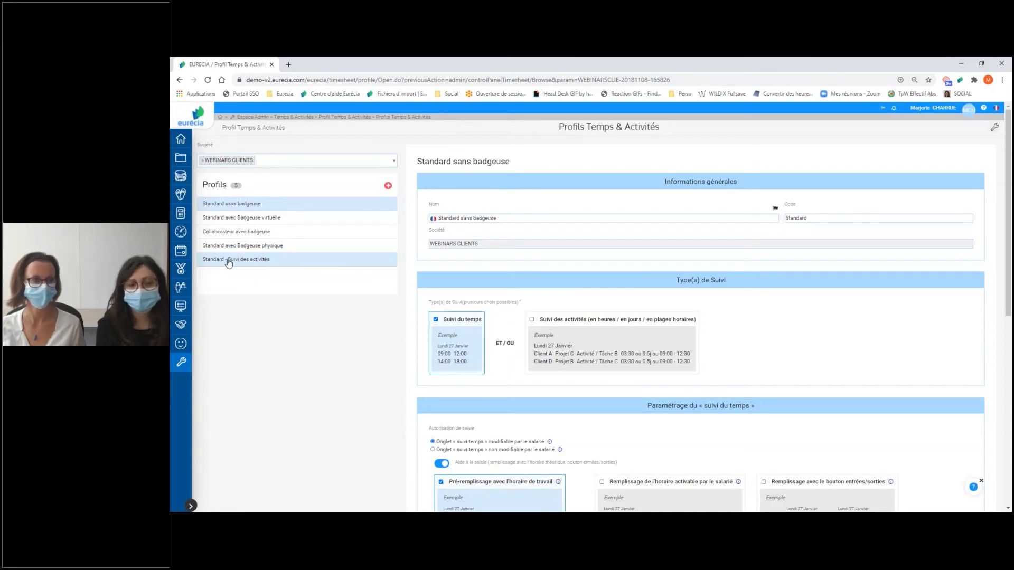
Step: Open the Standard - Suivi des activités profile and examine its tracking type, entry mode, granularity choices and pre-filling options
click(228, 262)
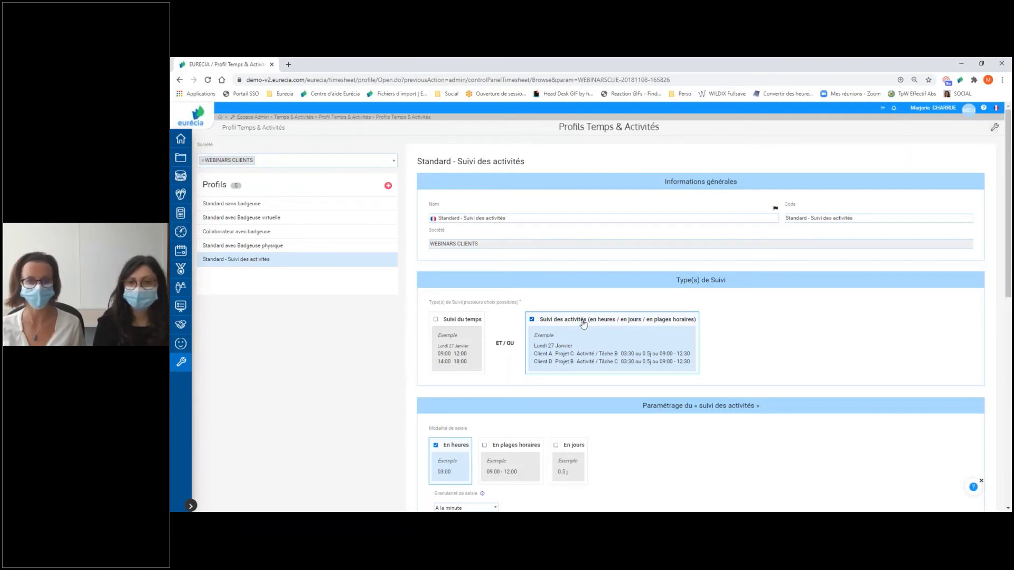
scroll(583, 323, down, 2)
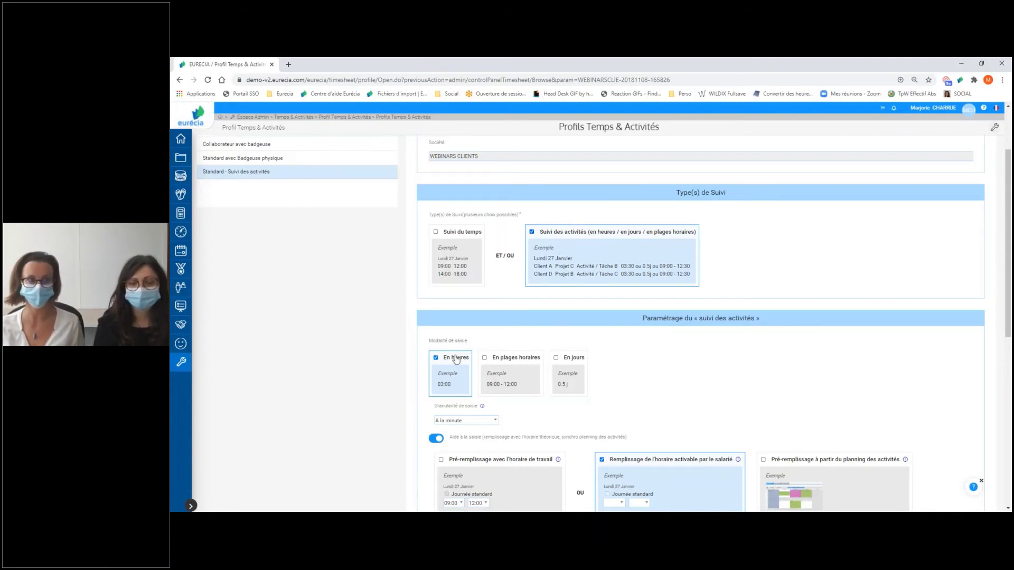
scroll(453, 355, down, 1)
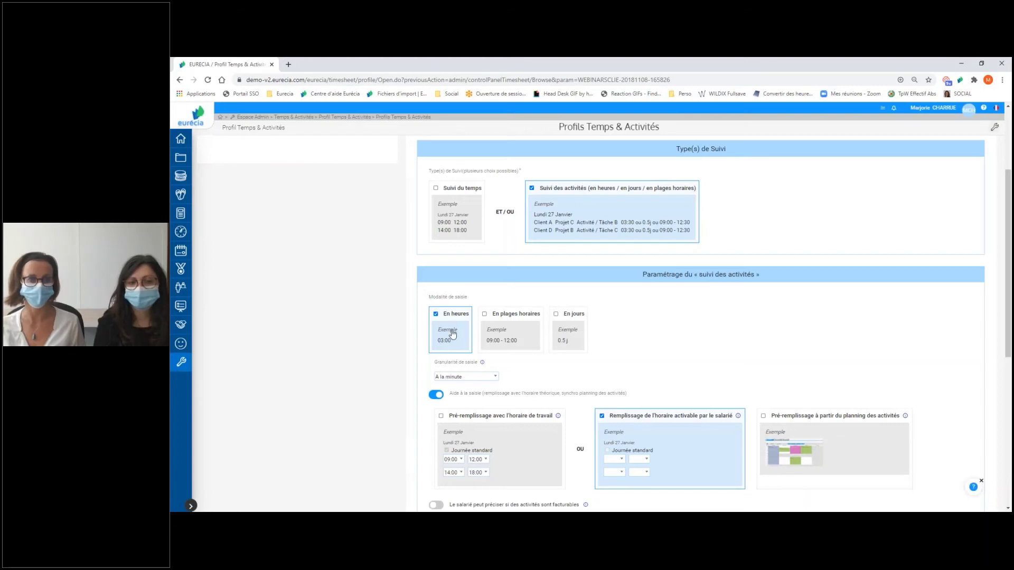
click(448, 377)
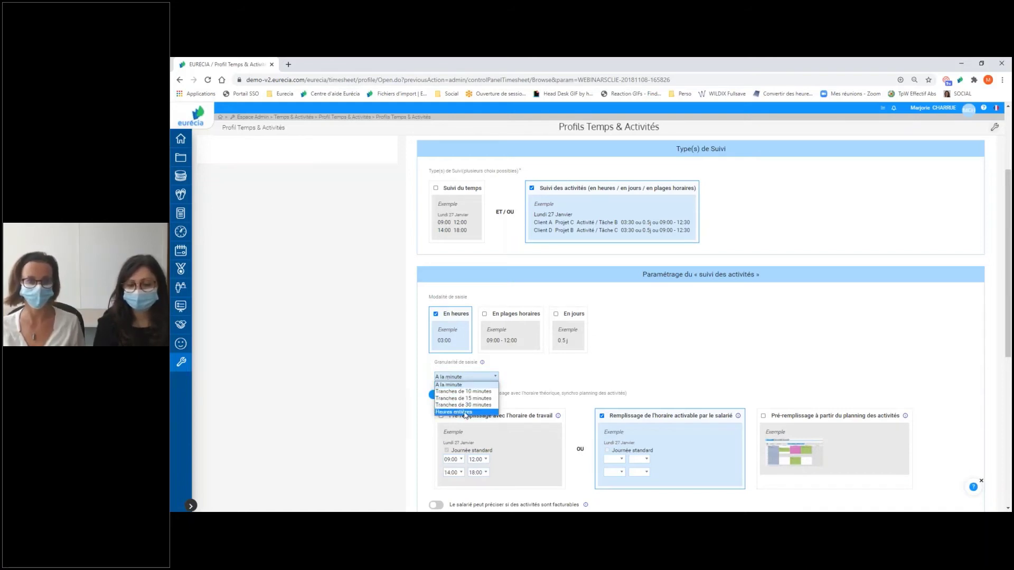
click(535, 374)
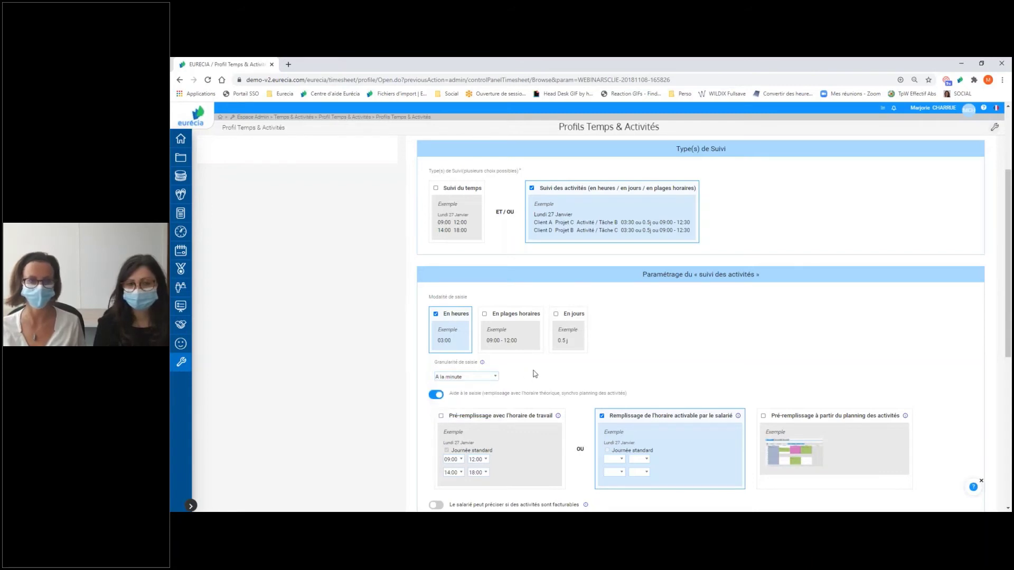
scroll(535, 374, down, 2)
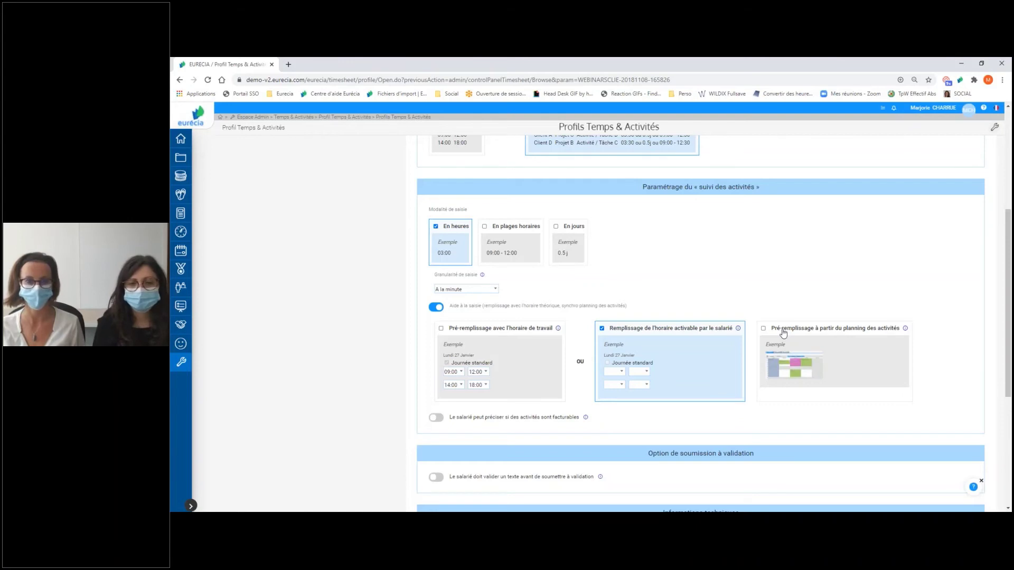
scroll(783, 333, down, 2)
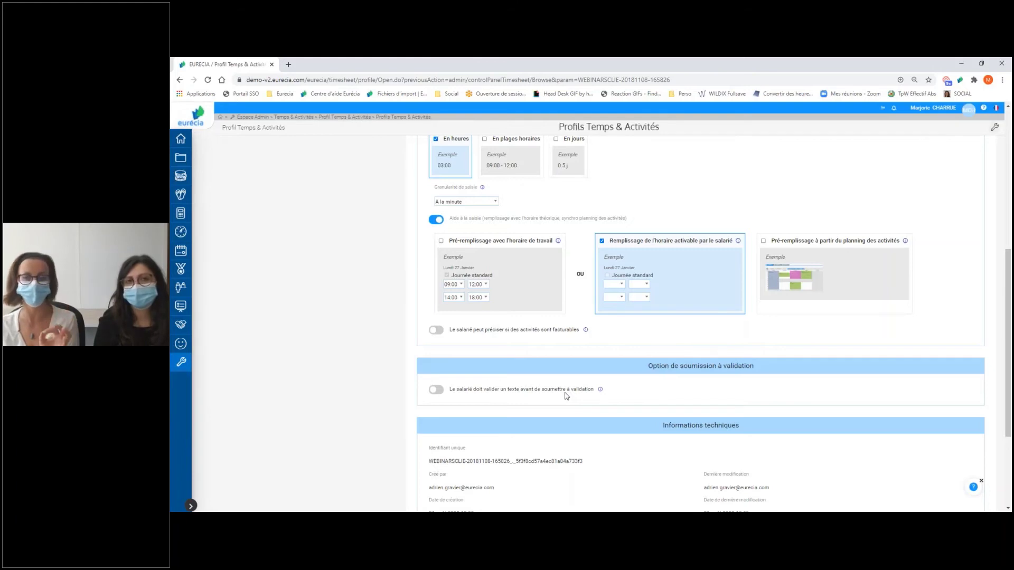
Step: Turn the requirement to validate a text before submission on and back off, and save the Standard - Suivi des activités profile
click(507, 391)
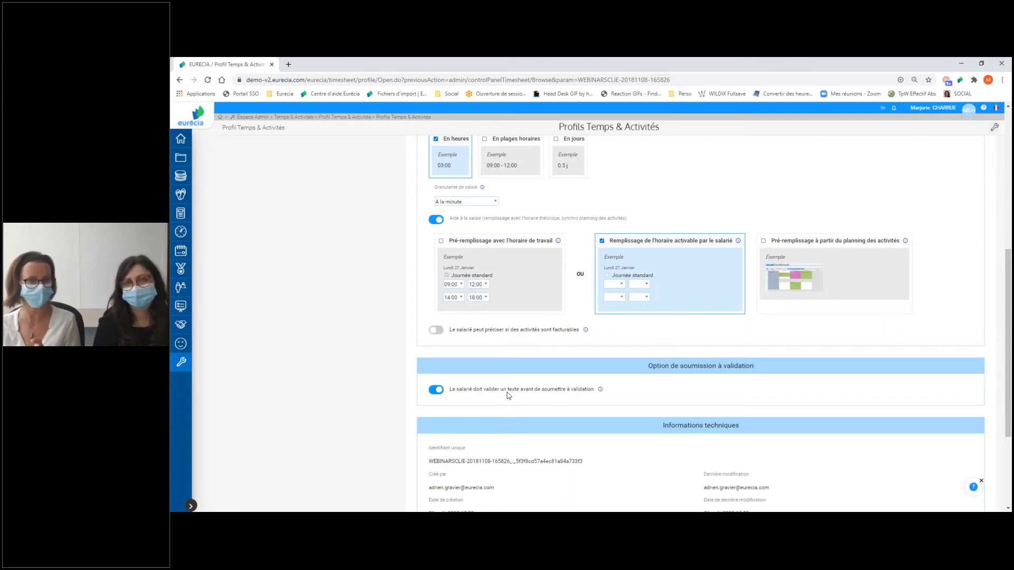
click(506, 393)
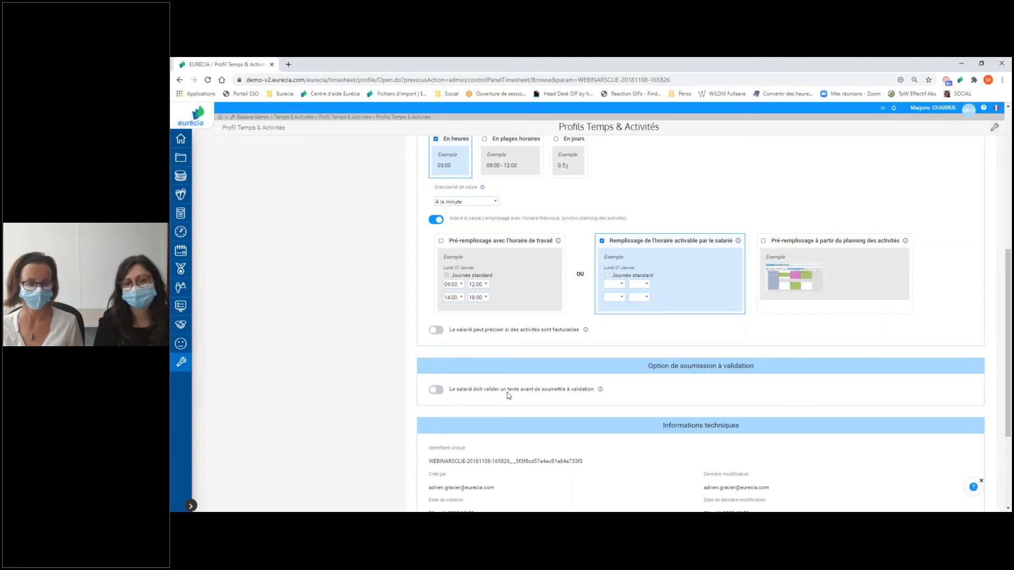
scroll(509, 395, down, 2)
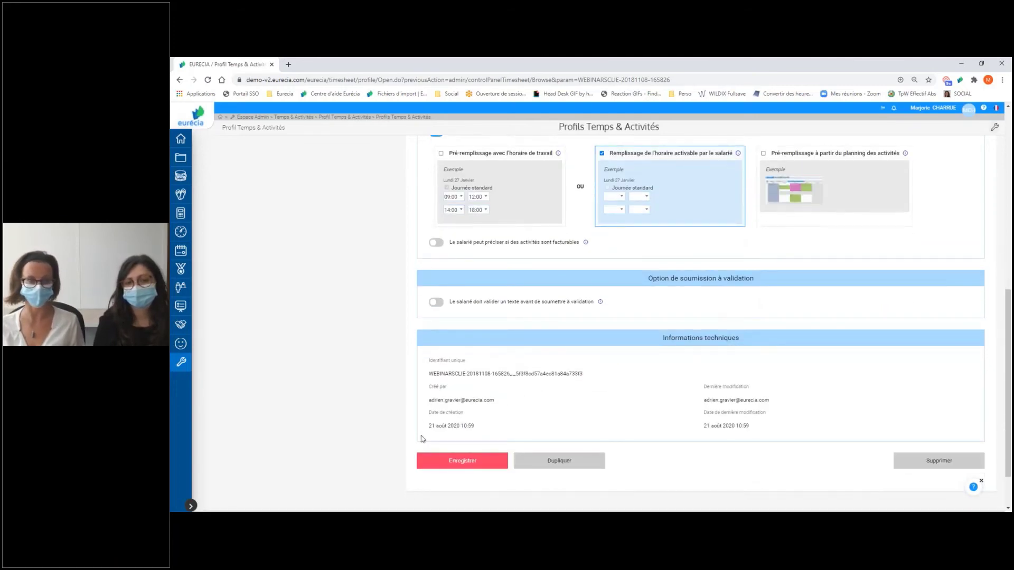
click(493, 461)
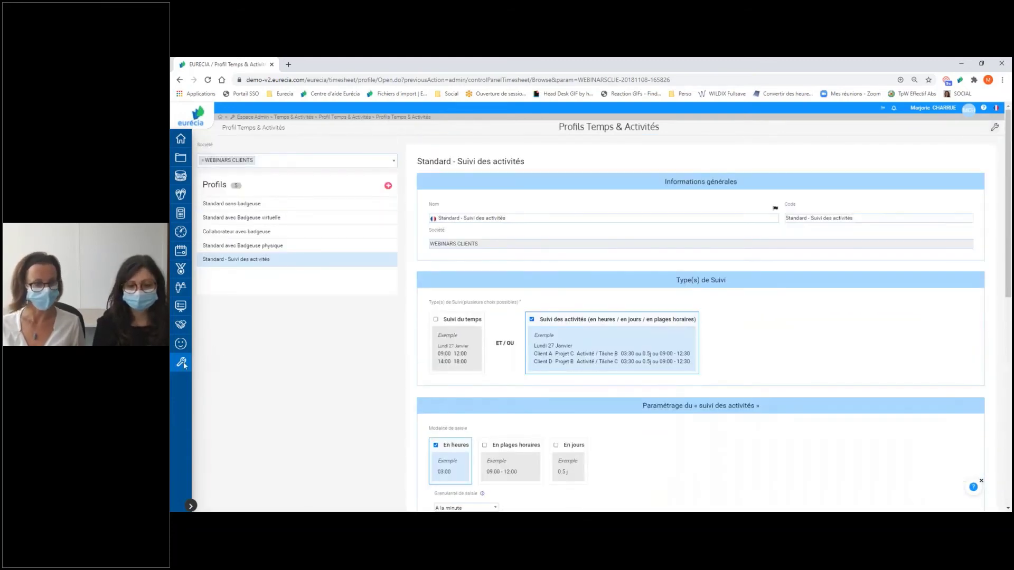
Step: Open the Salariés et utilisateurs directory for WEBINARS CLIENTS from the Paramètres généraux
click(182, 363)
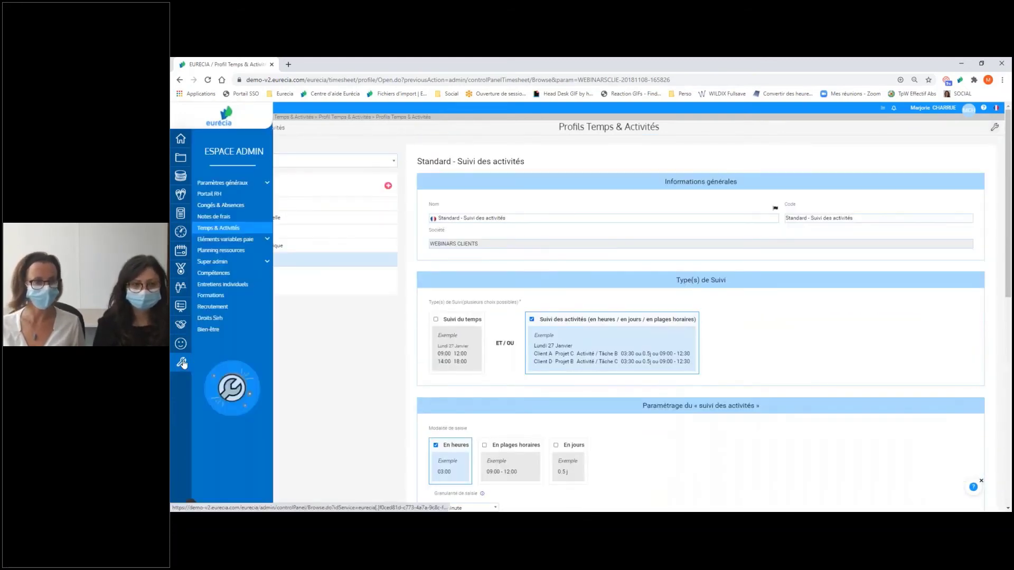
click(231, 184)
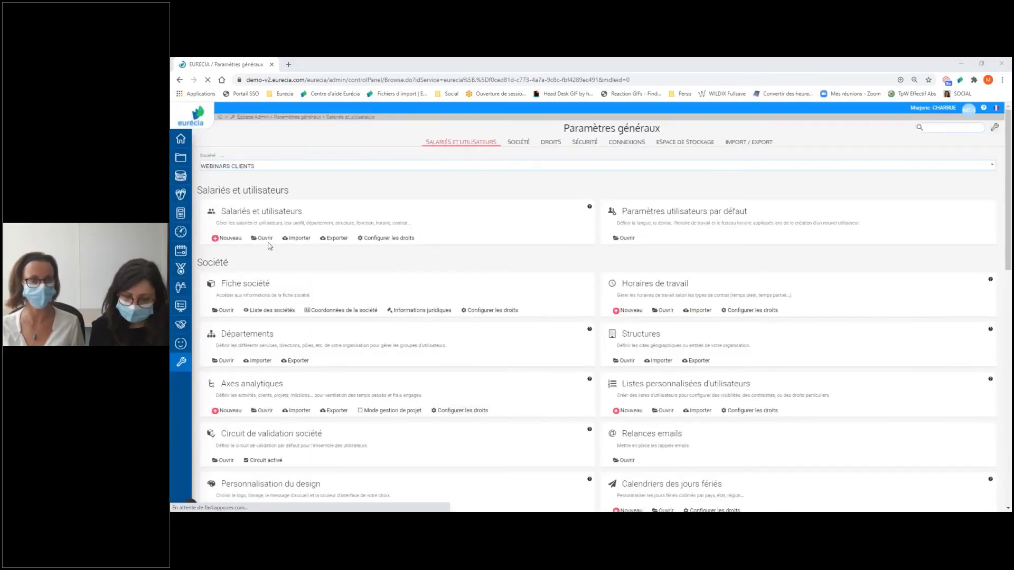
click(265, 239)
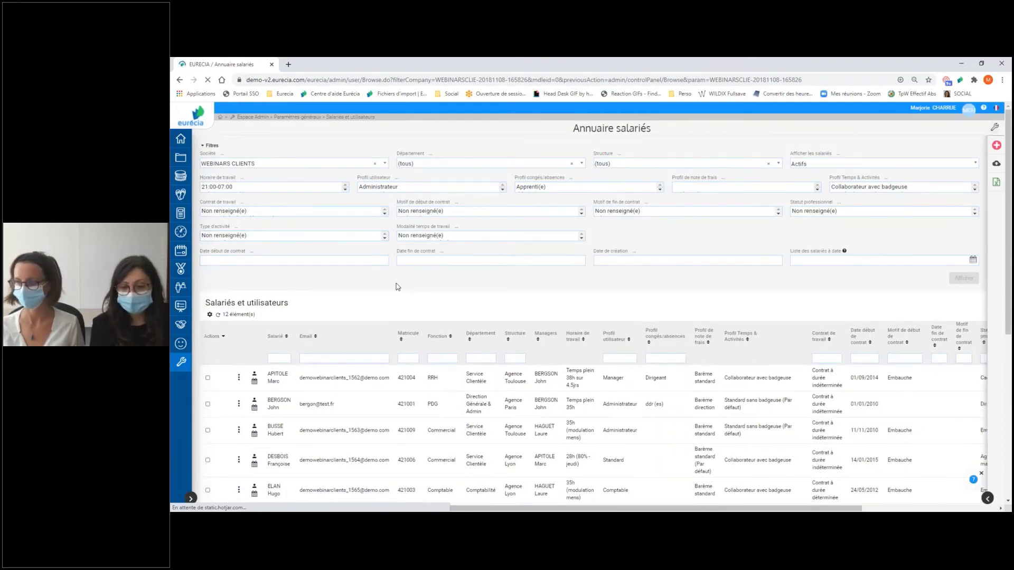
Step: Return to the Paramètres généraux and open the Paramétrage section of the WEBINARS CLIENTS company record
click(182, 363)
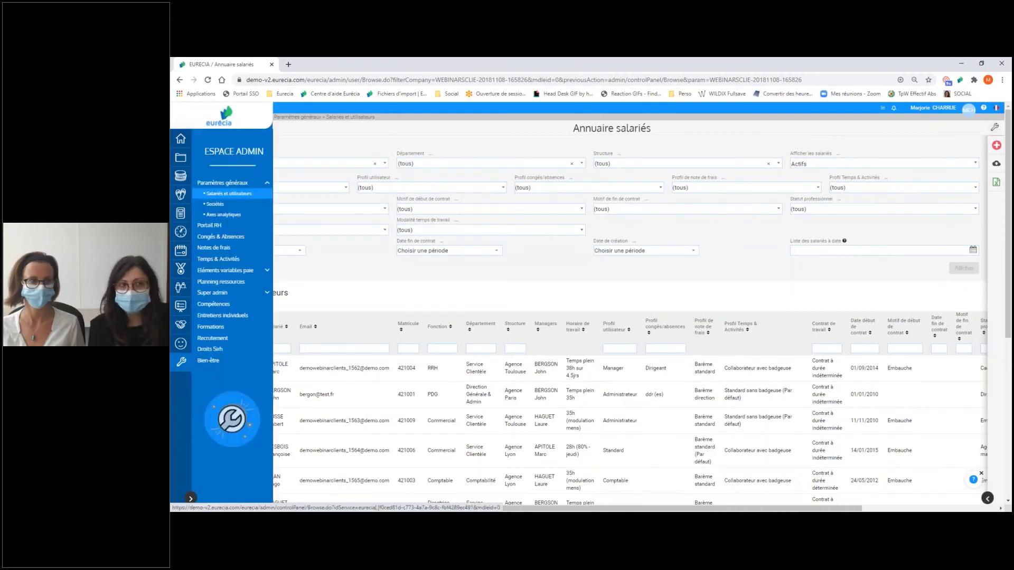
click(221, 184)
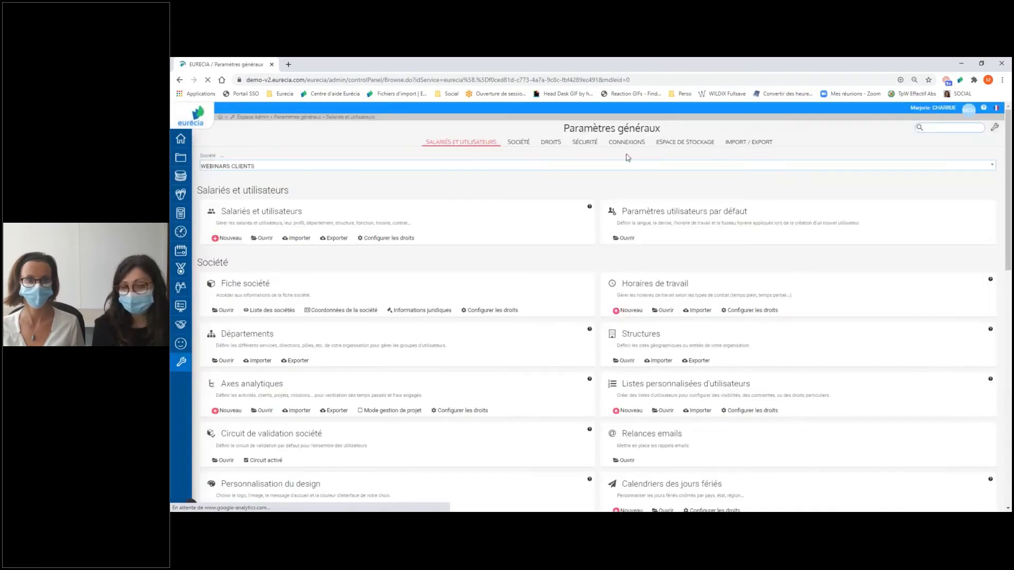
click(226, 309)
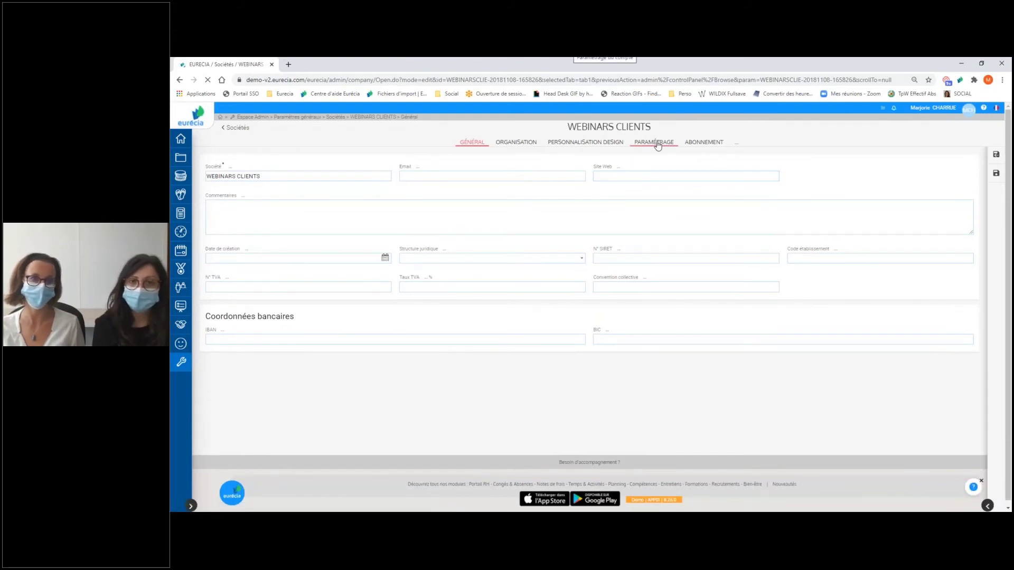
click(658, 146)
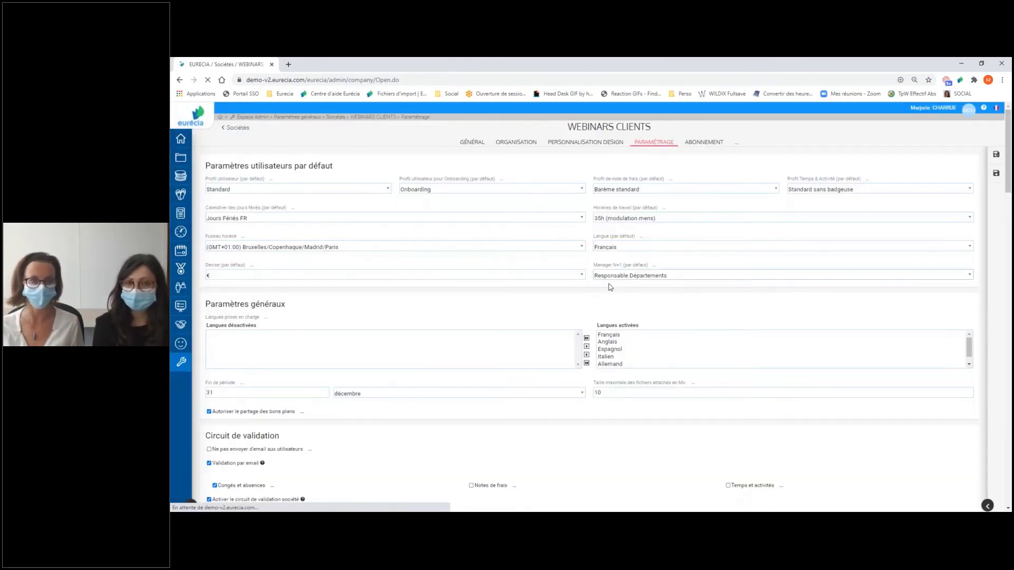
Step: Locate the Adresses IP autorisées block under Sécurité in the company settings and highlight its heading
scroll(610, 287, down, 3)
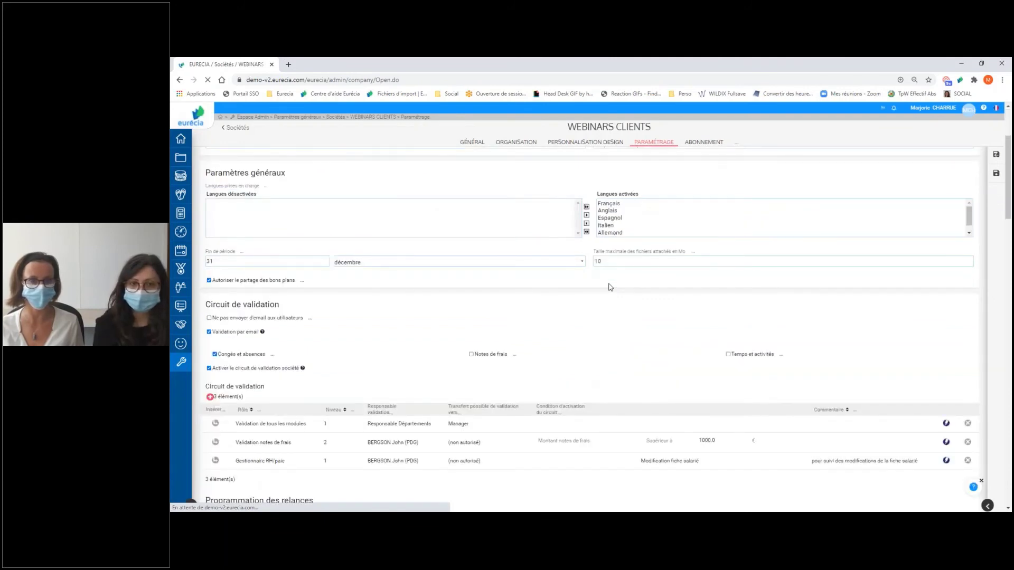
scroll(610, 286, down, 8)
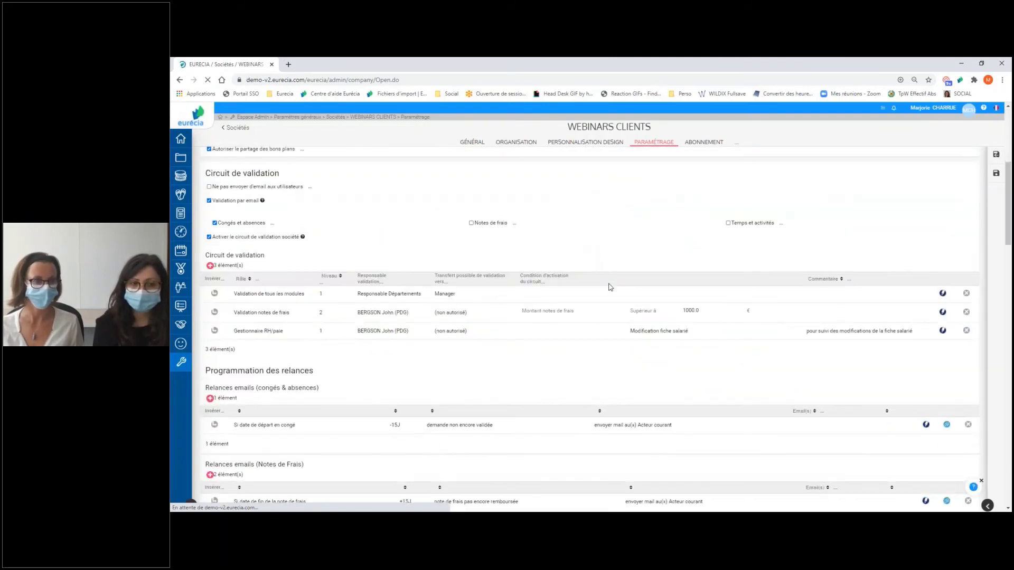
scroll(609, 287, down, 6)
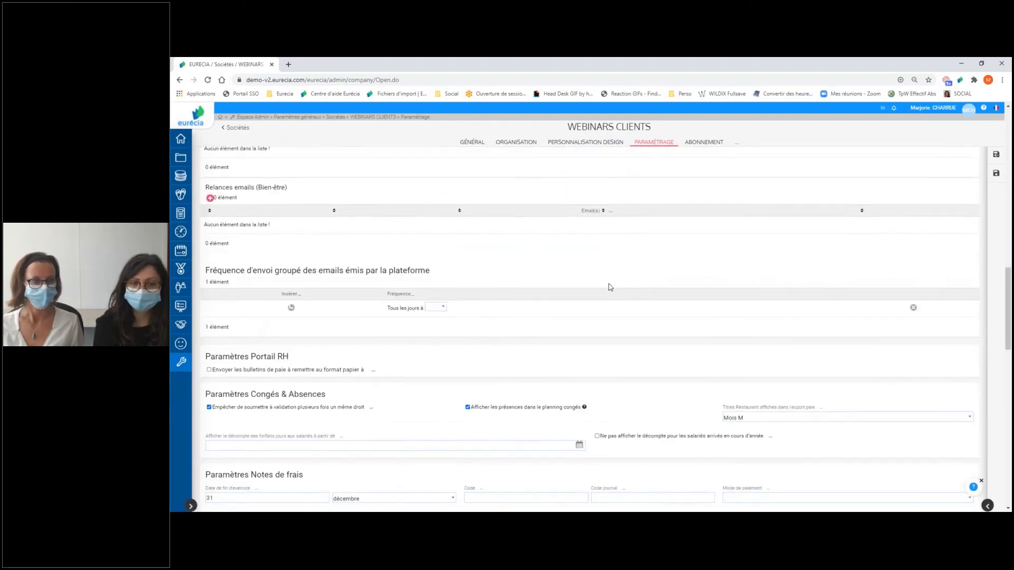
scroll(610, 287, down, 6)
scroll(610, 287, down, 8)
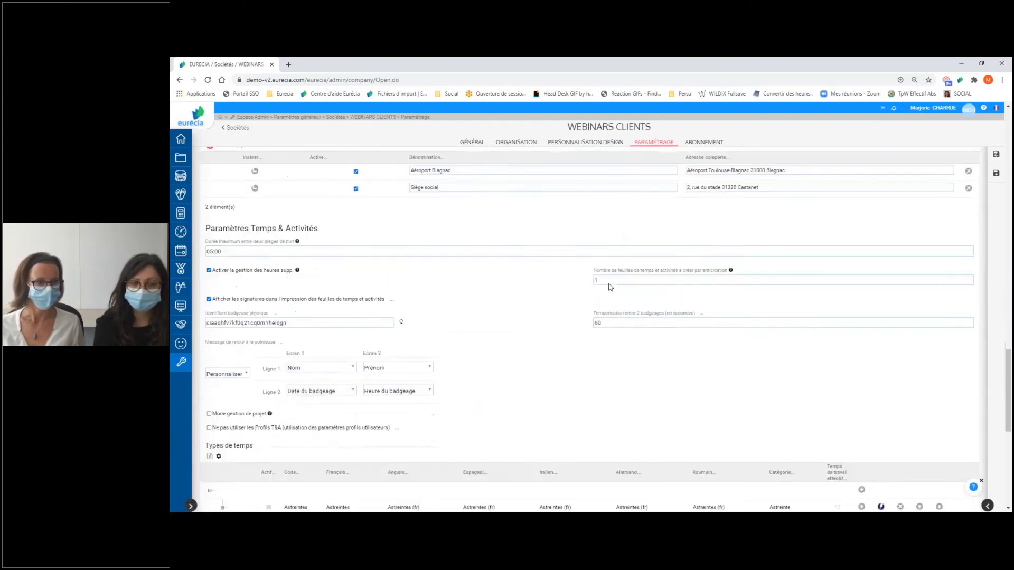
scroll(609, 287, down, 3)
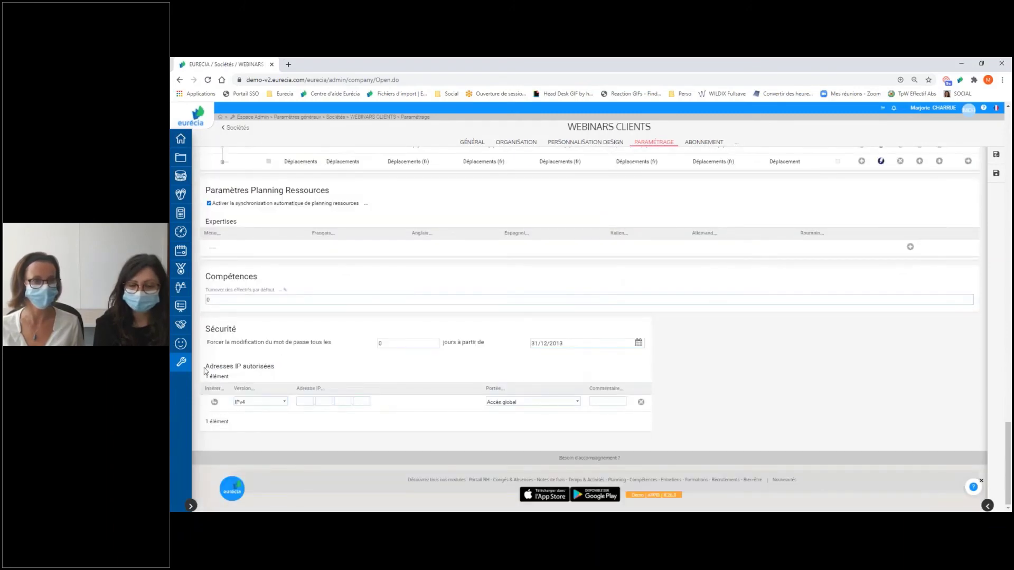
drag(205, 366, 274, 367)
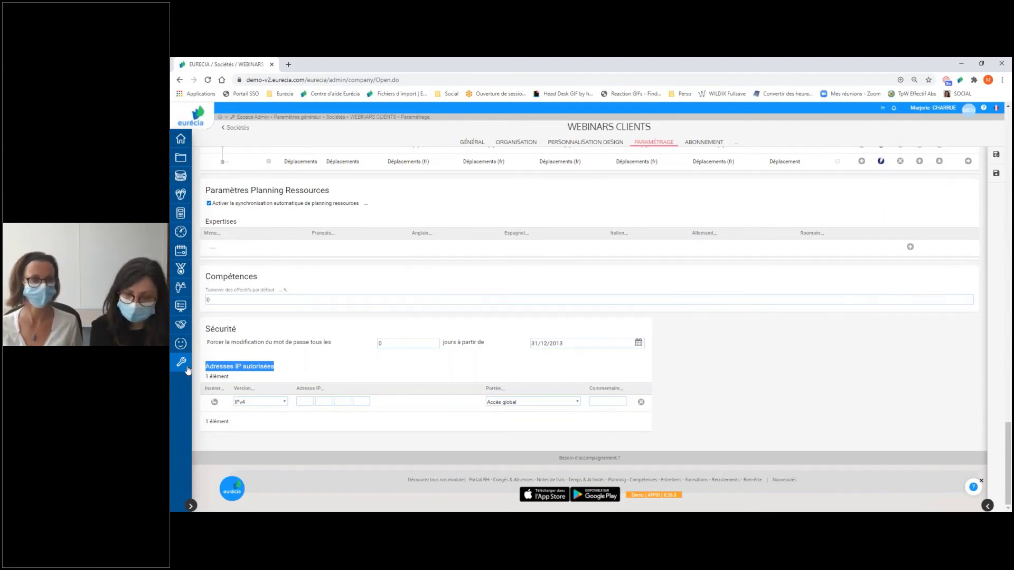
Step: Open the Salariés et utilisateurs directory and access the account of the Directrice clientèle, who has the Standard - Suivi des activités profile
mouse_move(182, 364)
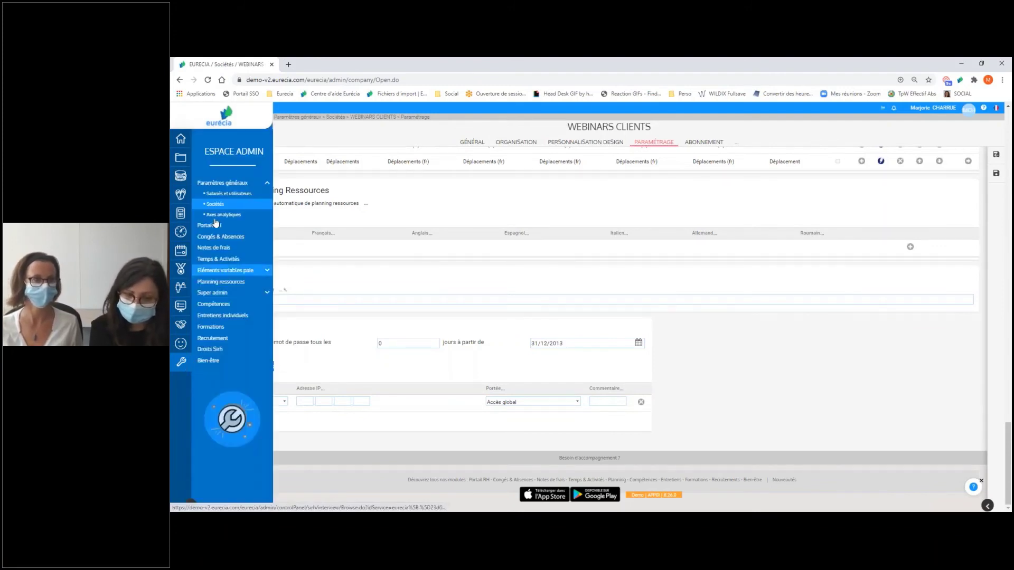
click(224, 194)
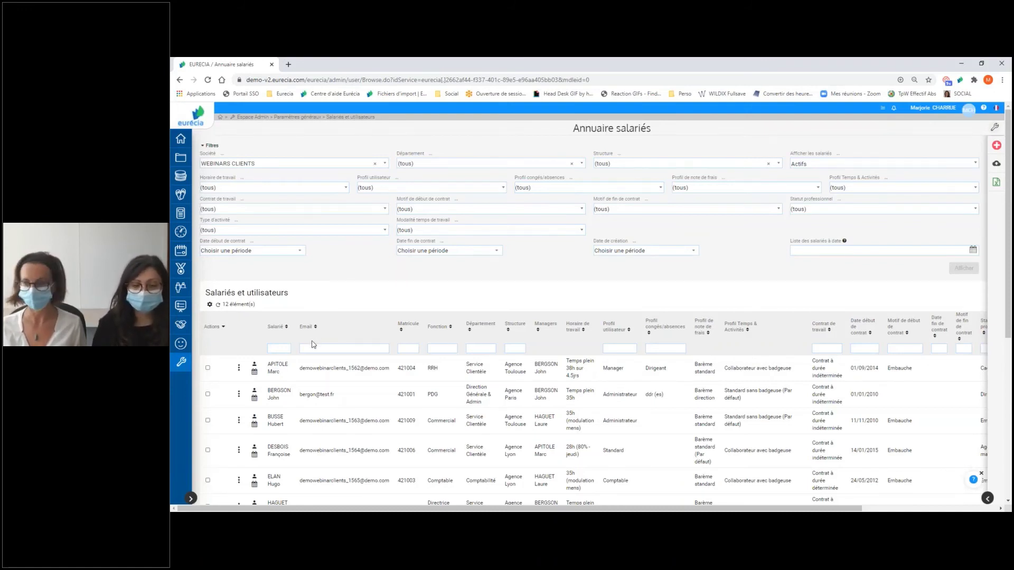
scroll(312, 343, down, 5)
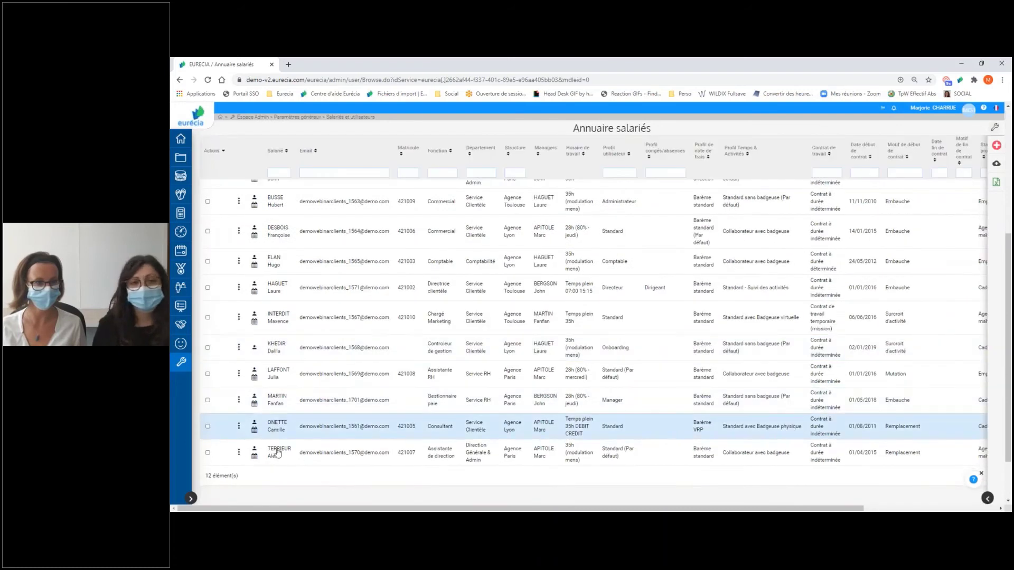
click(253, 288)
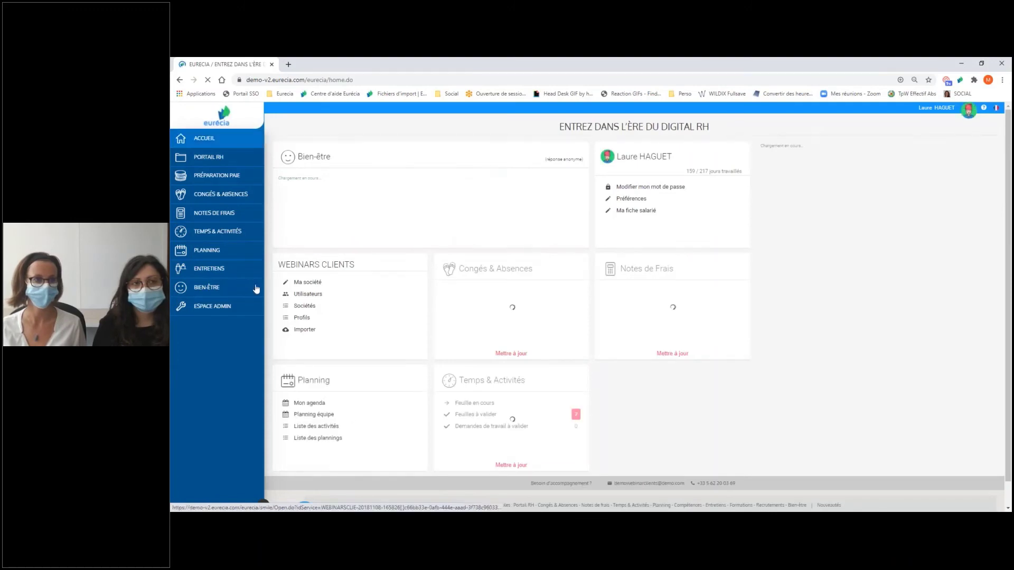
Step: Open the 2020 Semaine 36 timesheet from Mes feuilles de temps and highlight the Journée standard column heading
mouse_move(179, 233)
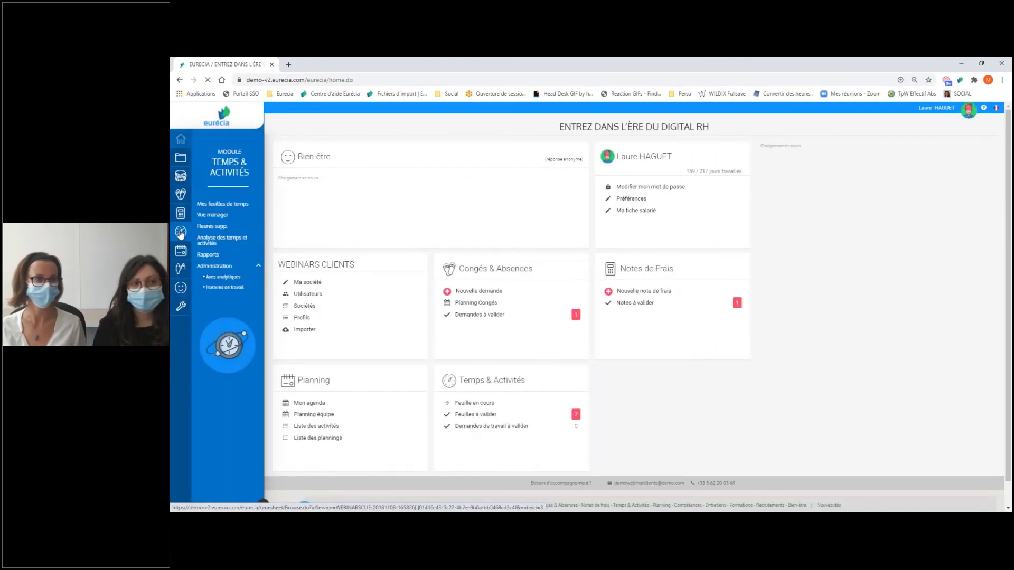
click(214, 205)
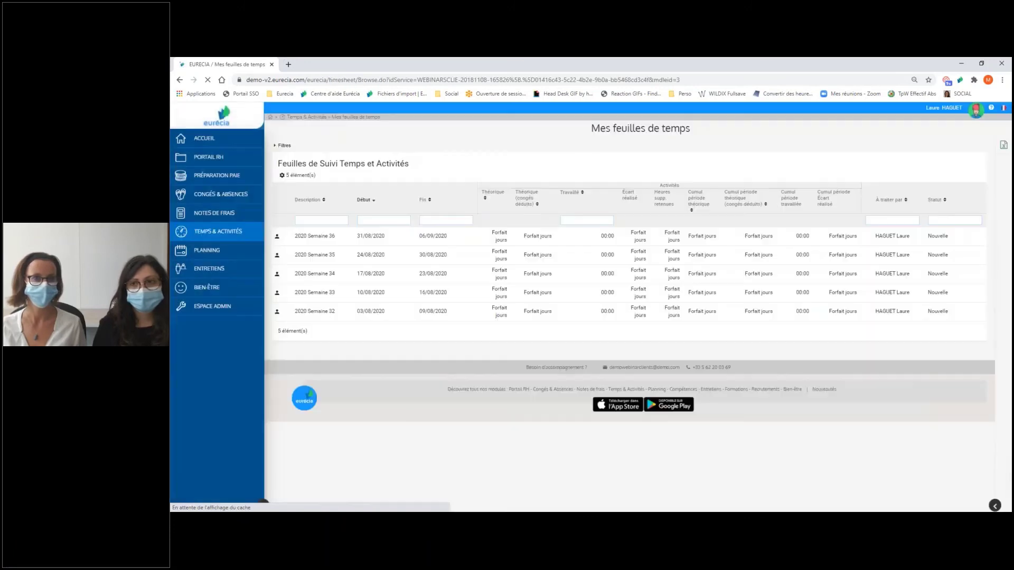
click(329, 238)
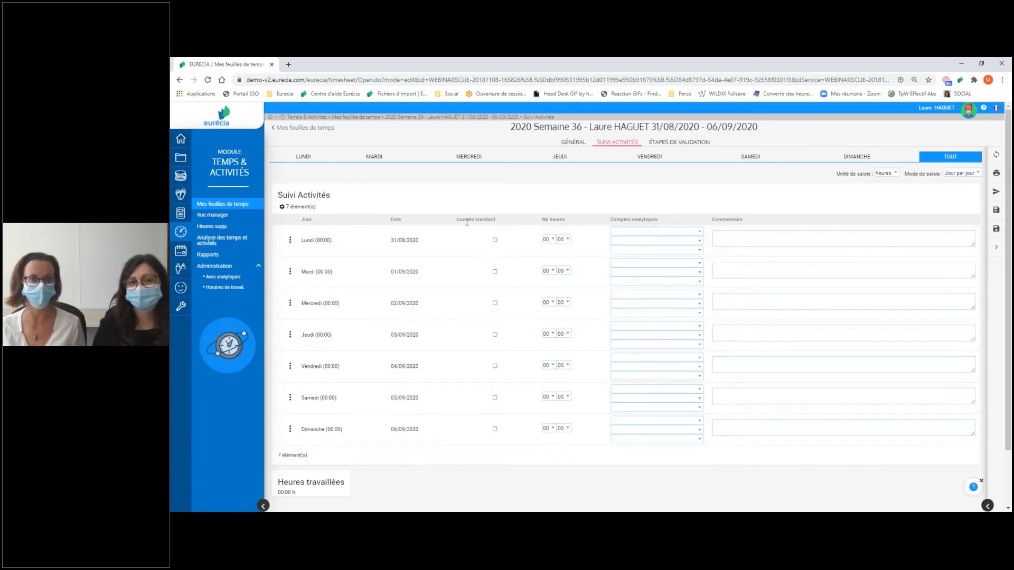
drag(457, 220, 510, 228)
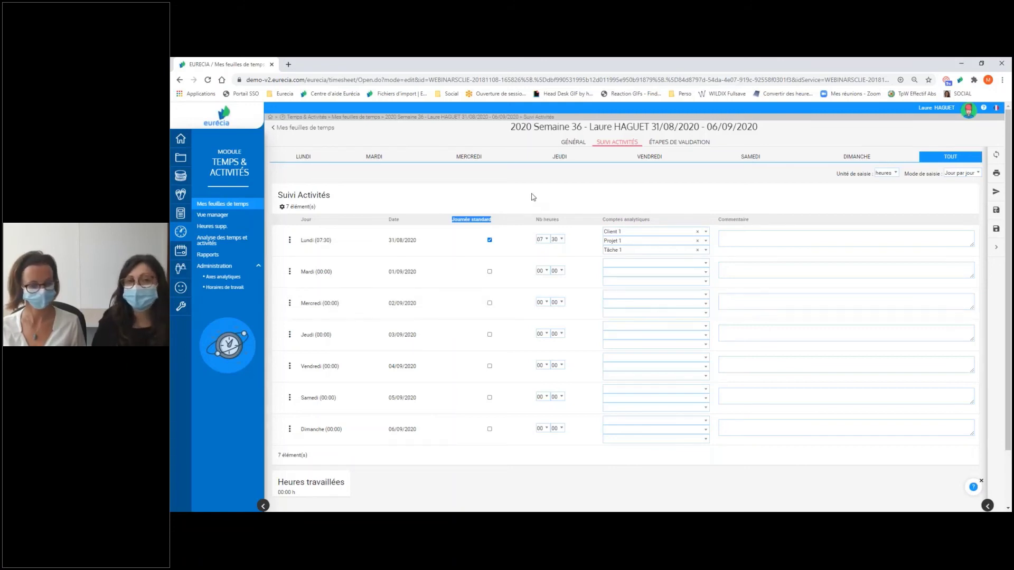
click(487, 519)
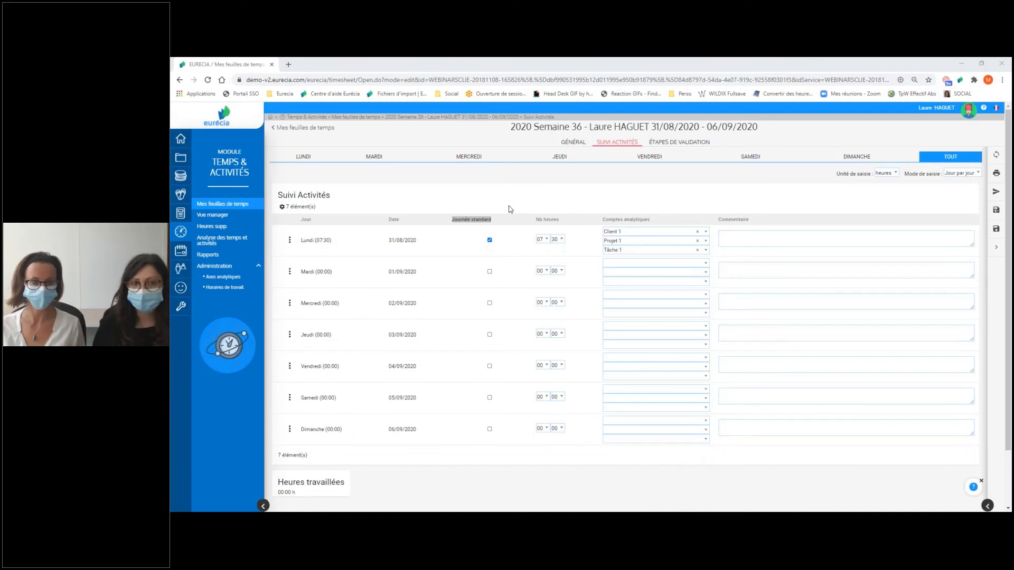
key(alt+Tab)
key(Right)
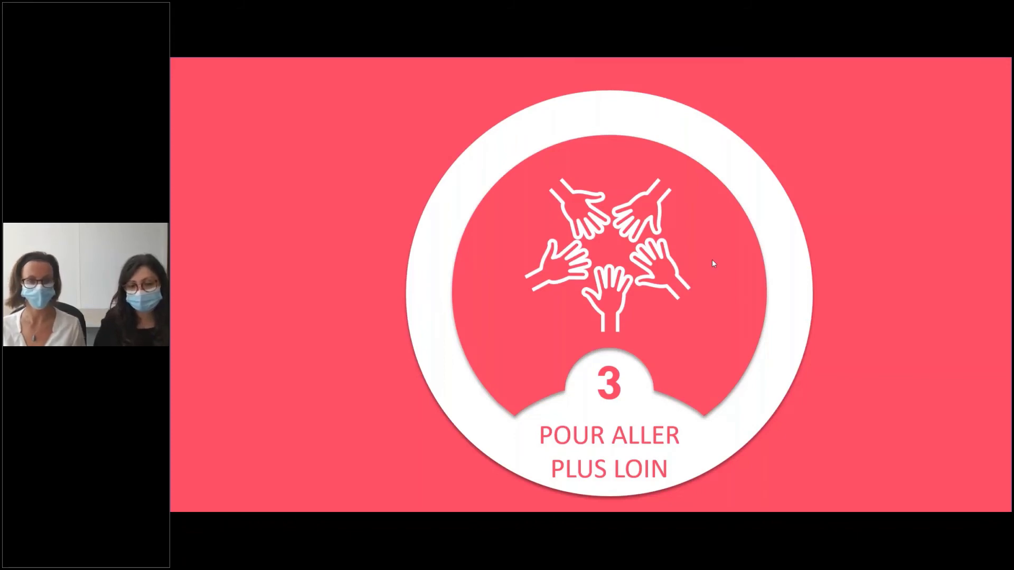
key(alt+Tab)
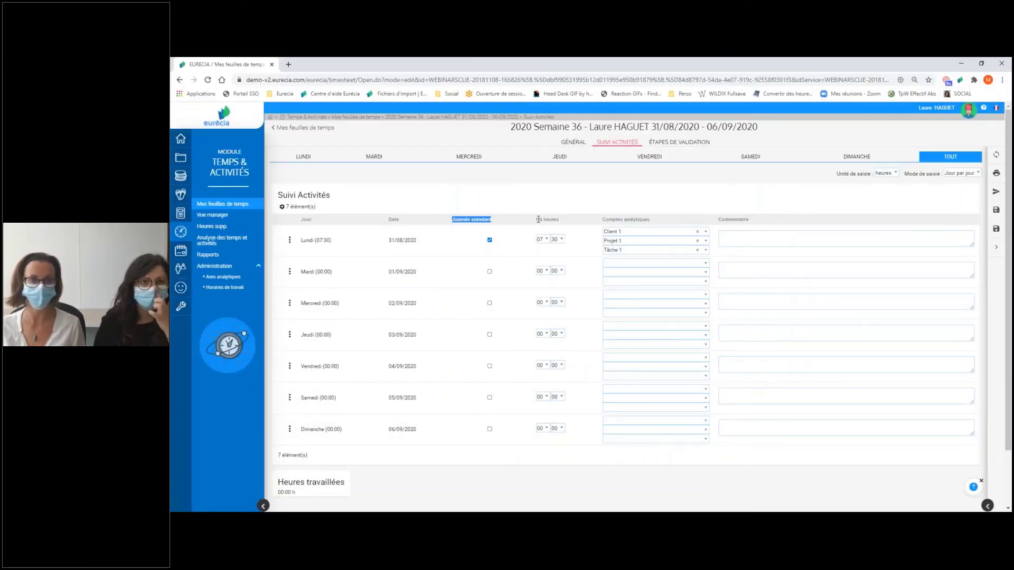
Step: Highlight the Nb heures column heading and change the timesheet's Unité de saisie to jour(s)
drag(536, 219, 559, 220)
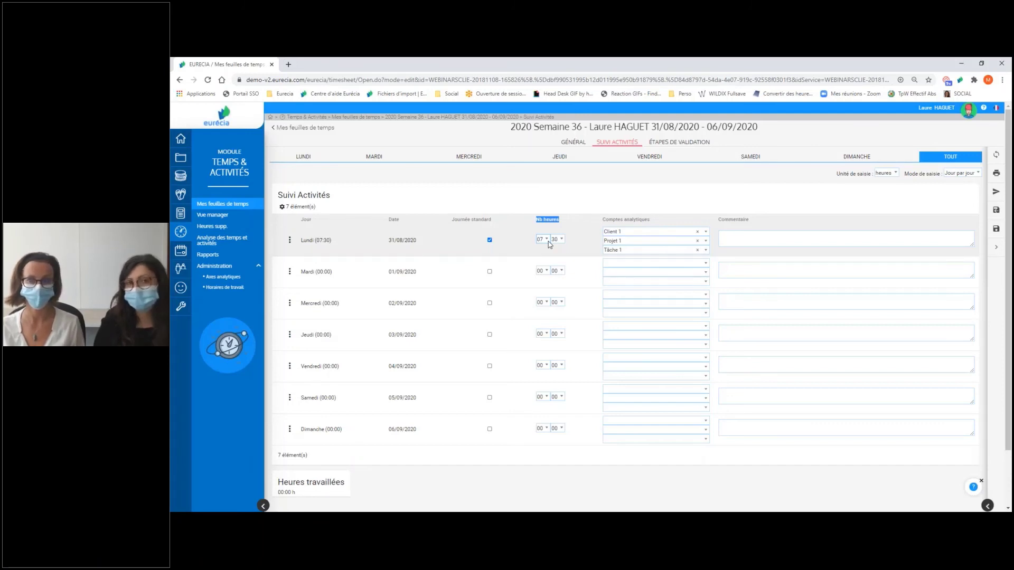
click(885, 173)
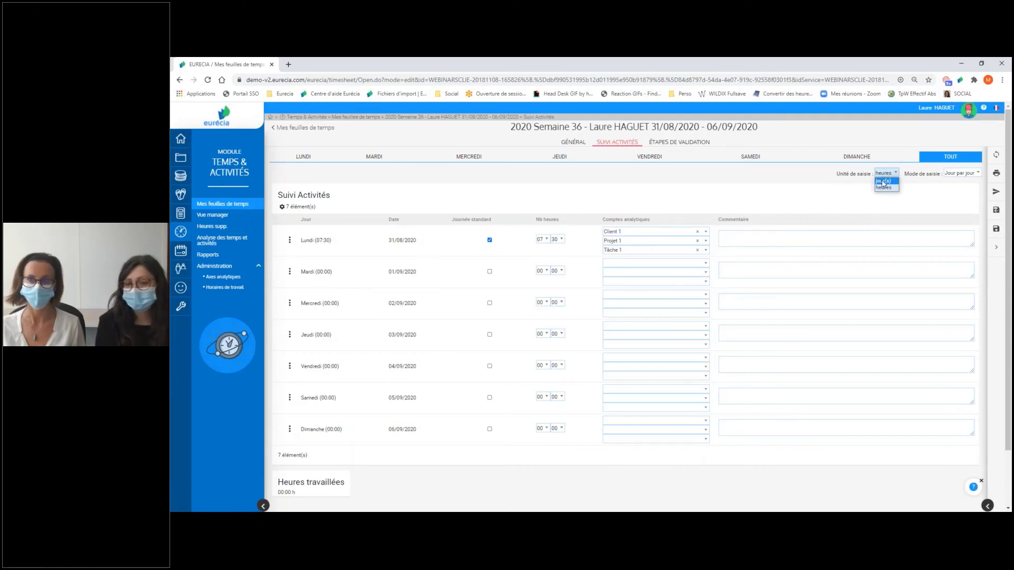
click(883, 182)
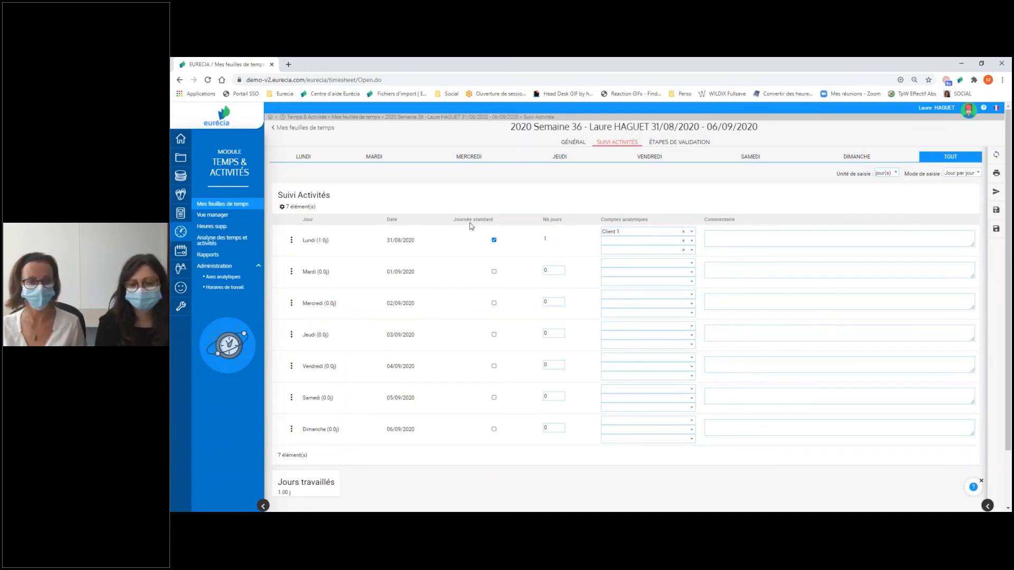
Step: Enter 0.5 in Nb jours for Mardi 01/09/2020 and replace it with 0.25
click(555, 270)
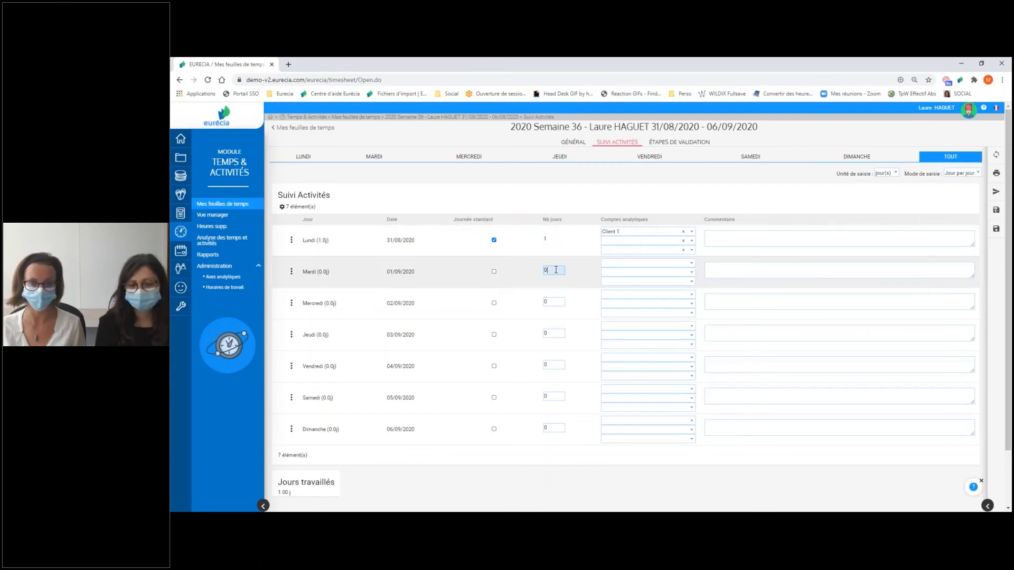
text(.5)
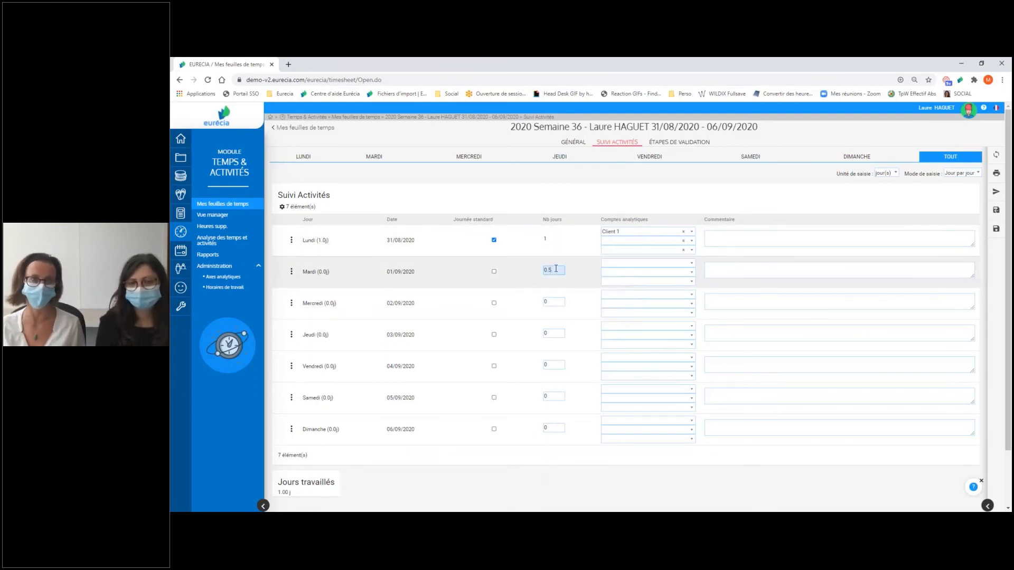
click(577, 186)
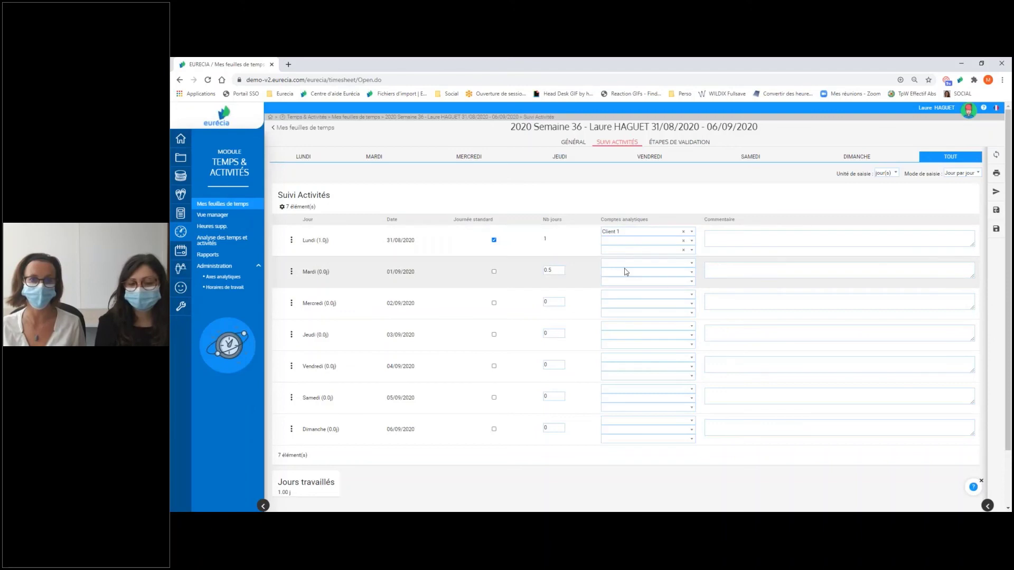
click(555, 270)
text(0.25)
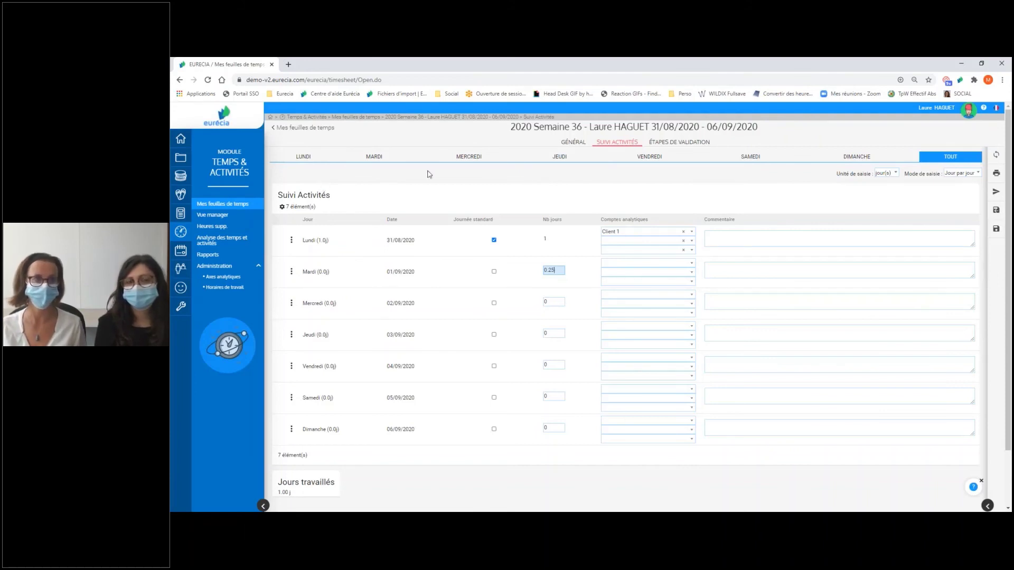
Step: Leave the timesheet for the Eurécia home page, discarding the unsaved changes
click(228, 122)
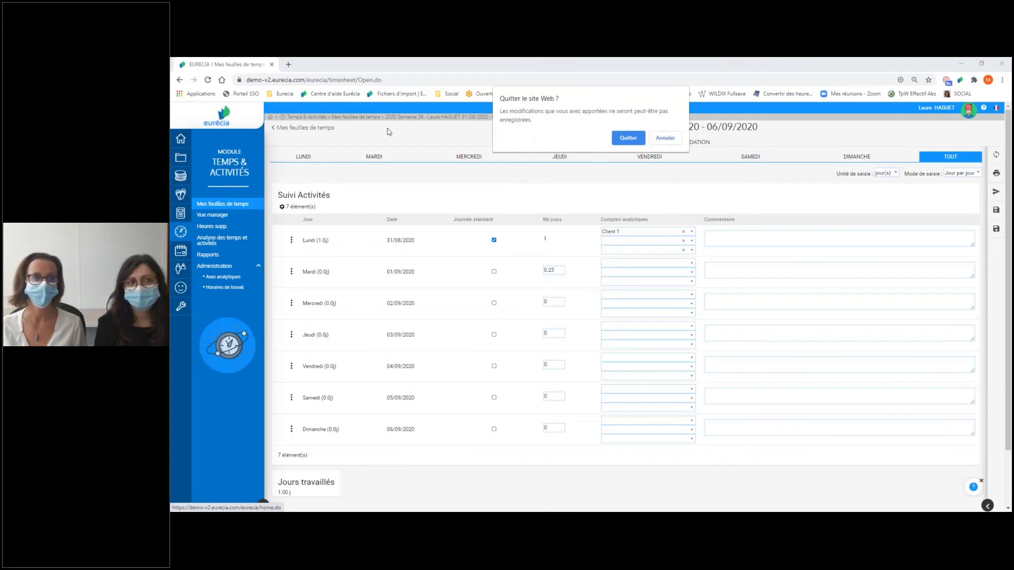
click(628, 138)
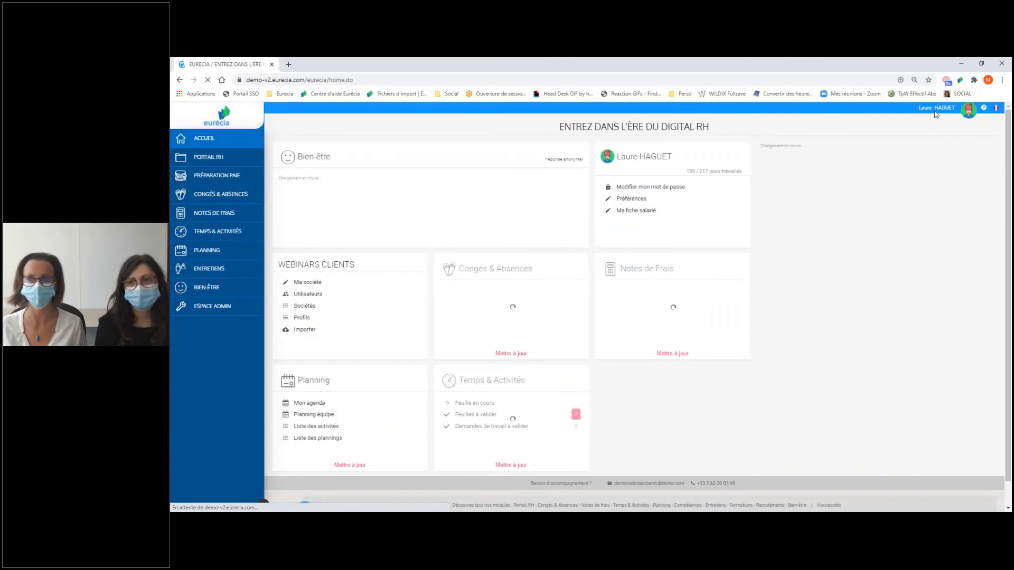
click(969, 110)
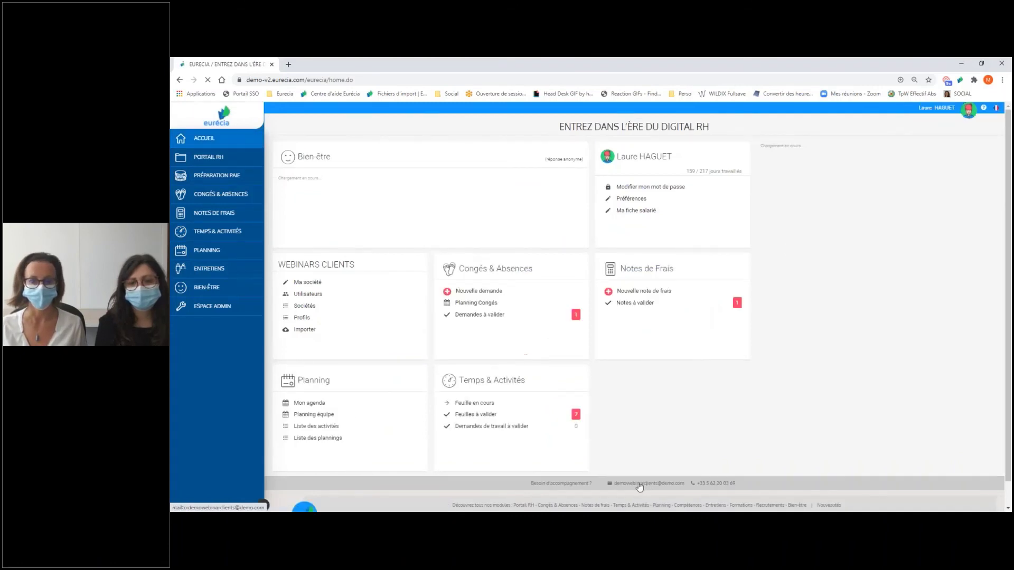
Step: Go to the Centre d'aide Eurécia and open the Webinaires category of Eurécia Academy
click(332, 94)
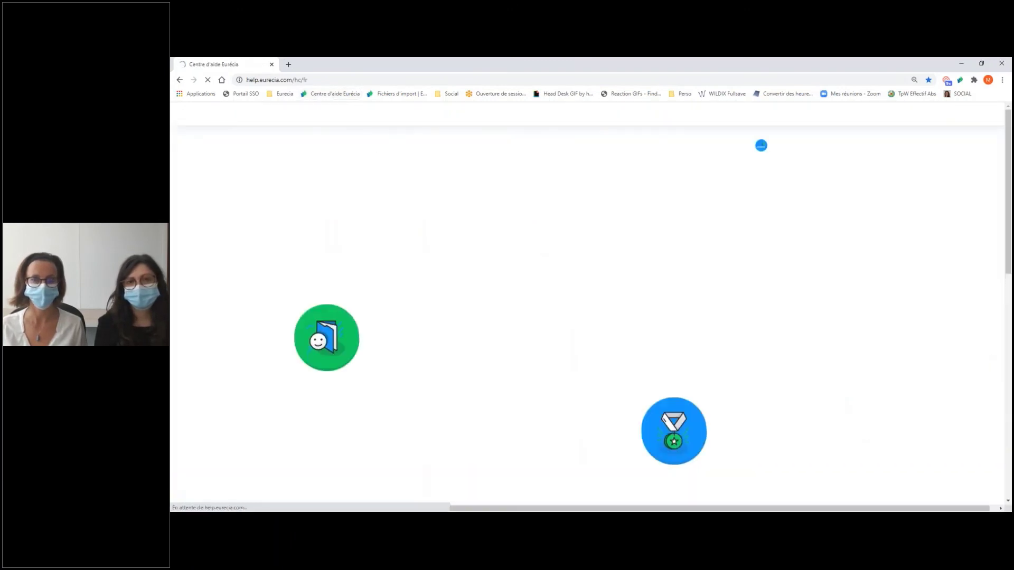
scroll(715, 327, down, 4)
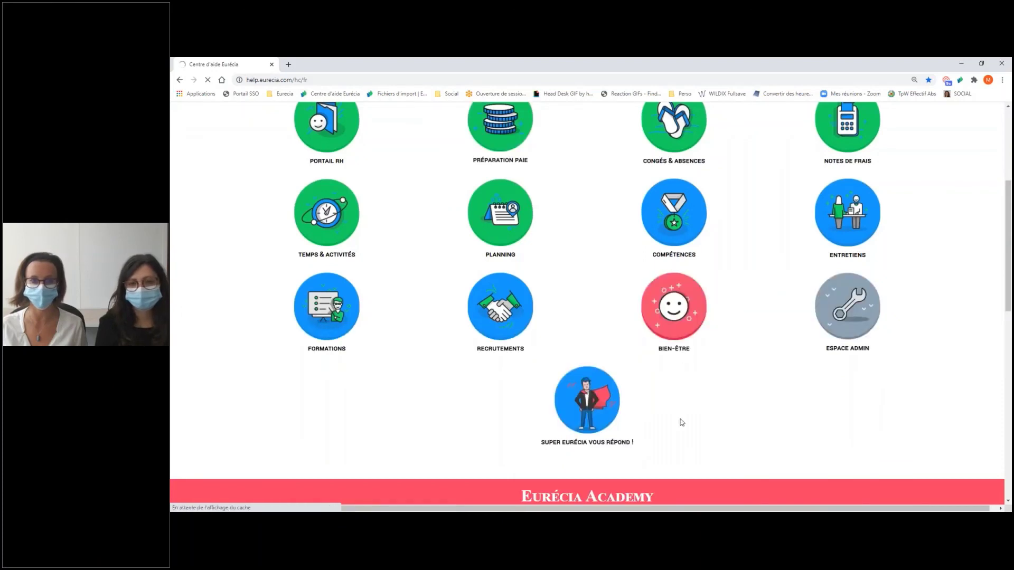
scroll(680, 418, down, 6)
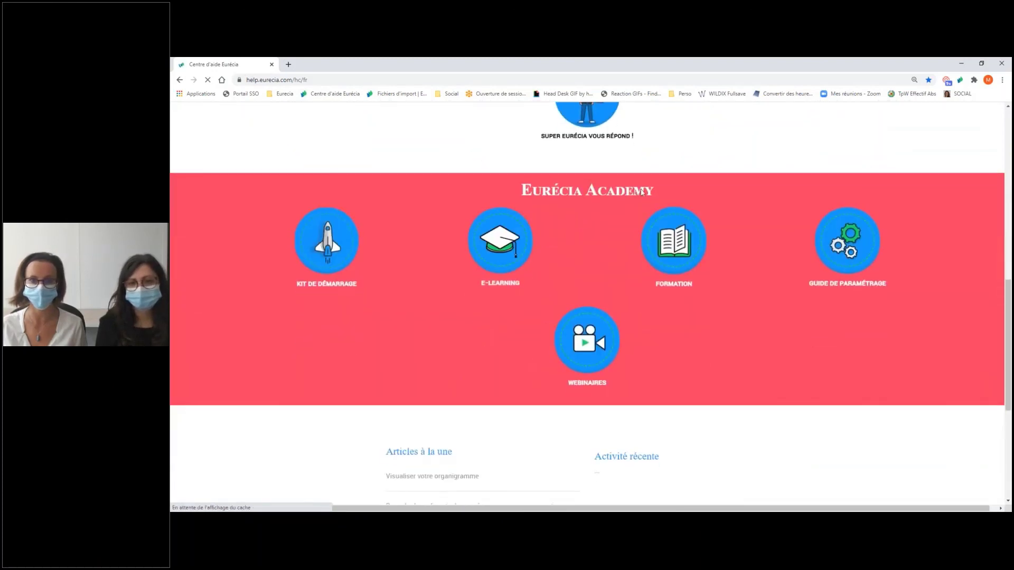
click(601, 346)
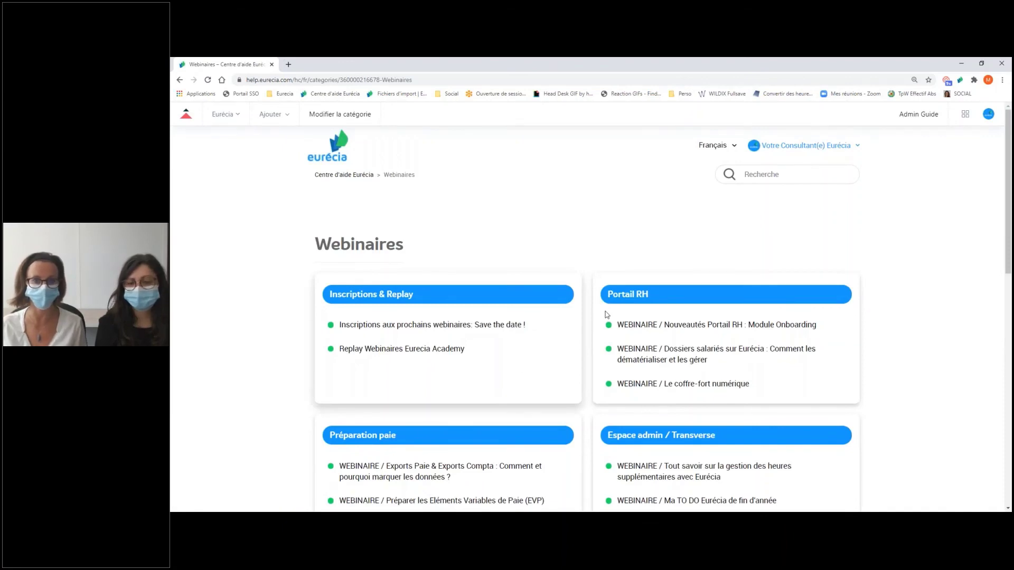
Step: Open the Replay Webinaires Eurecia Academy article from the Inscriptions & Replay section
scroll(597, 337, down, 4)
scroll(342, 277, up, 3)
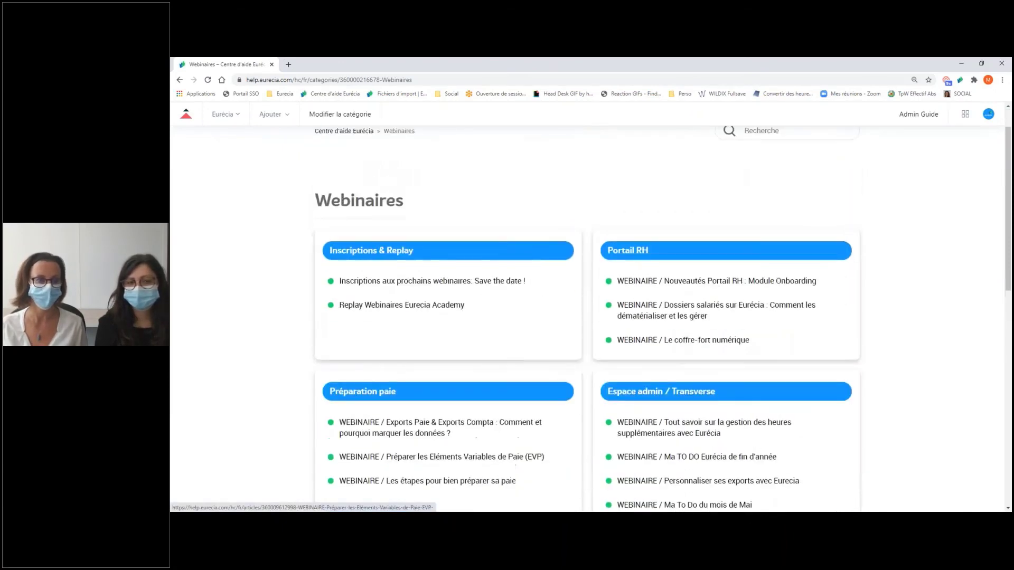
click(376, 308)
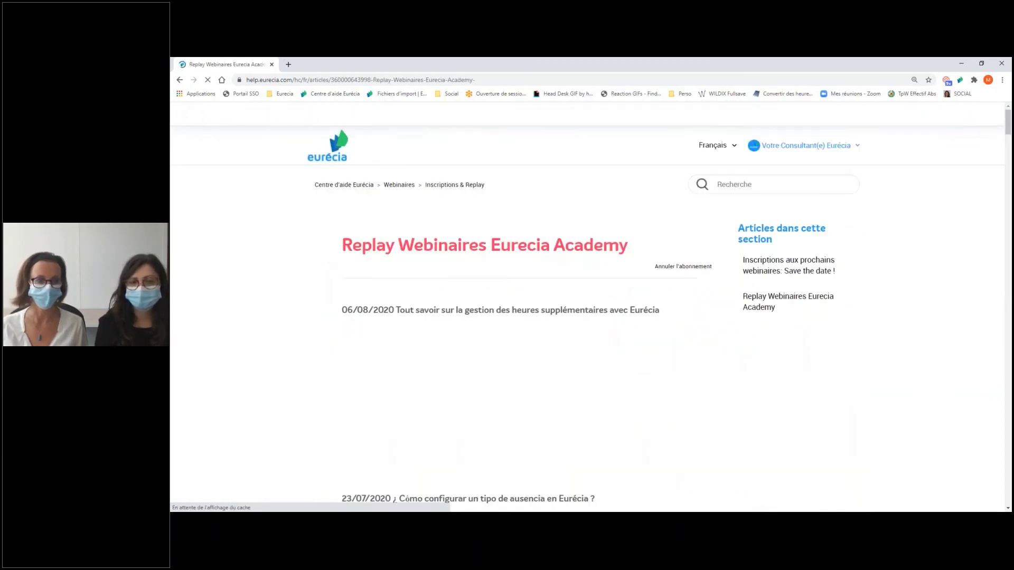
Step: Browse the list of webinar replays, highlighting the title of the 09/07/2020 replay about axes analytiques
scroll(586, 306, down, 2)
scroll(586, 306, down, 3)
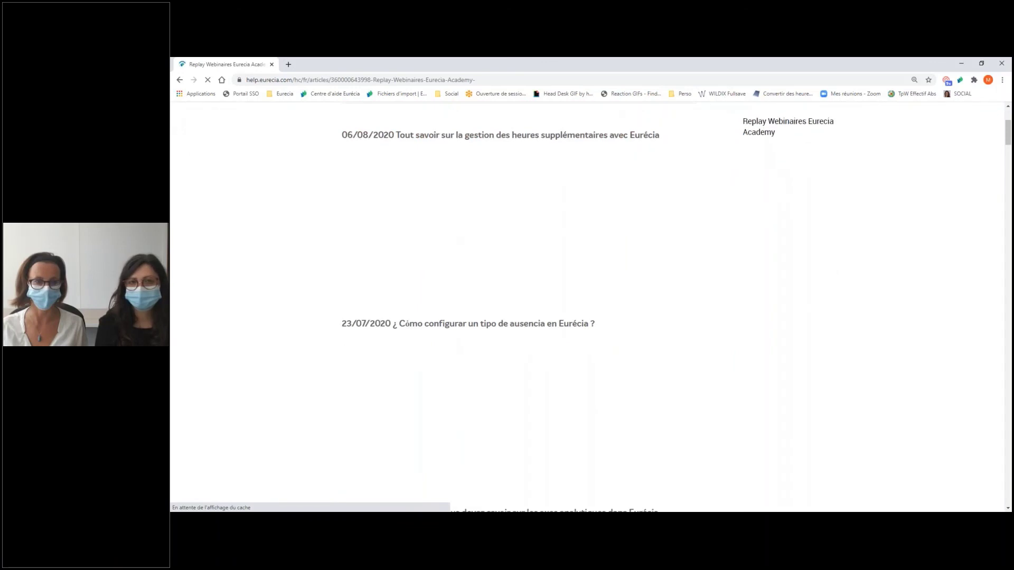
scroll(403, 251, down, 4)
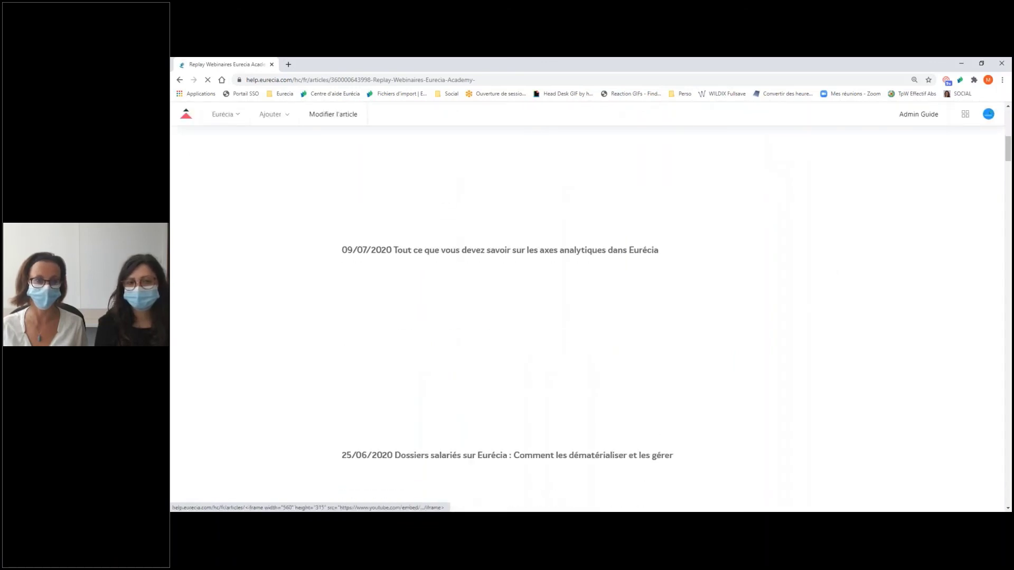
drag(403, 250, 654, 250)
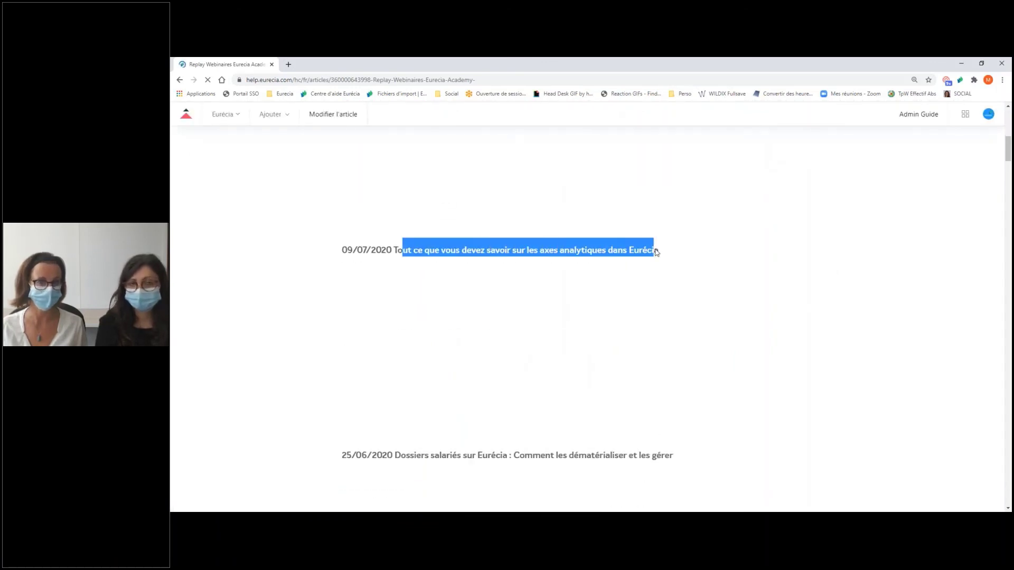
scroll(595, 394, down, 6)
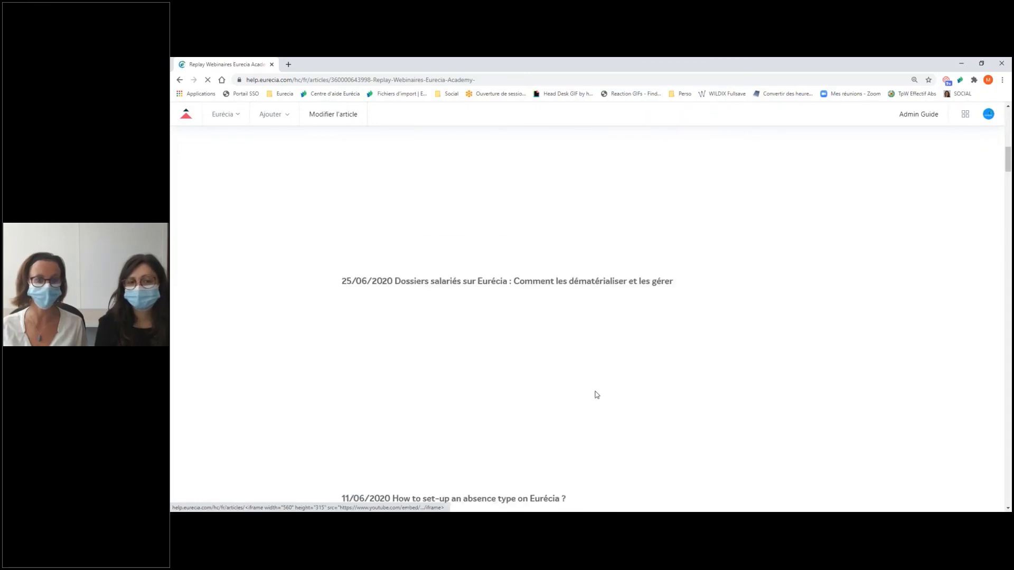
scroll(515, 367, down, 5)
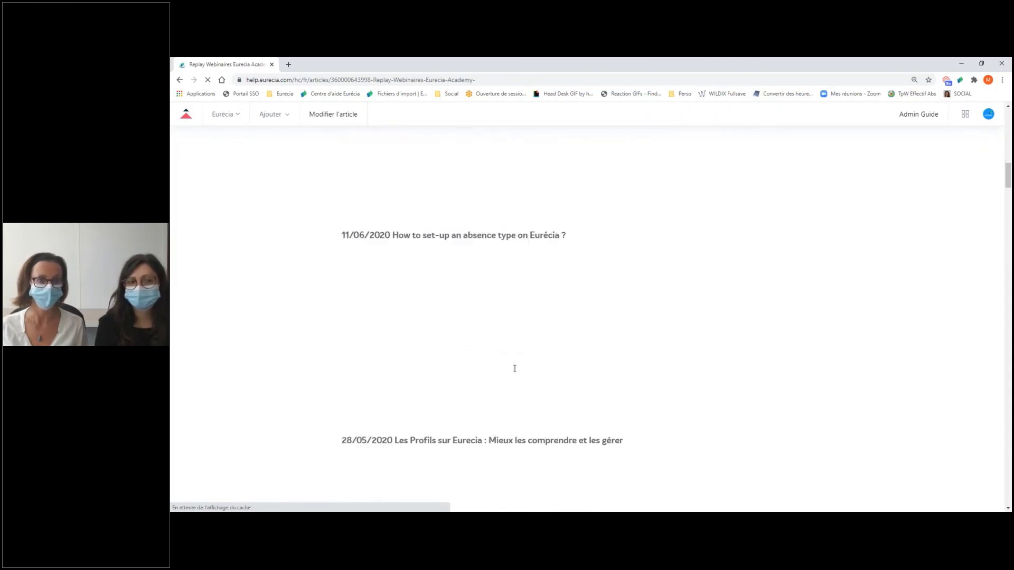
scroll(493, 379, down, 6)
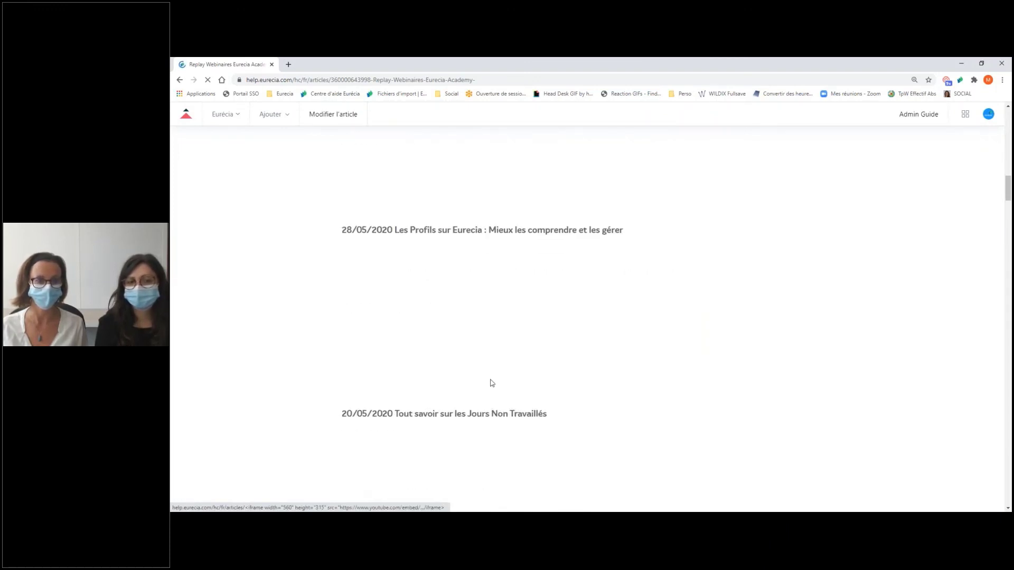
scroll(491, 382, down, 6)
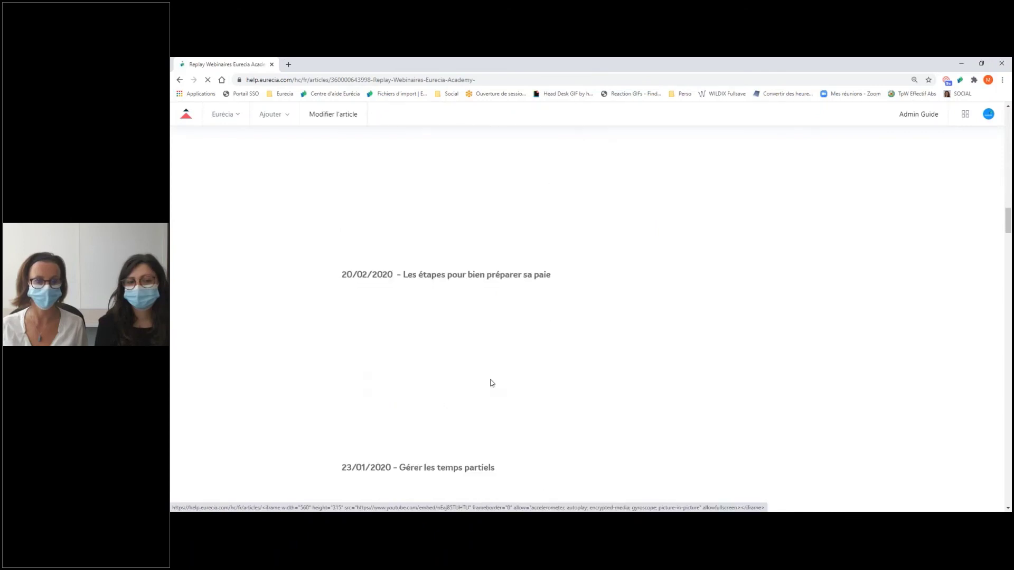
scroll(491, 383, down, 4)
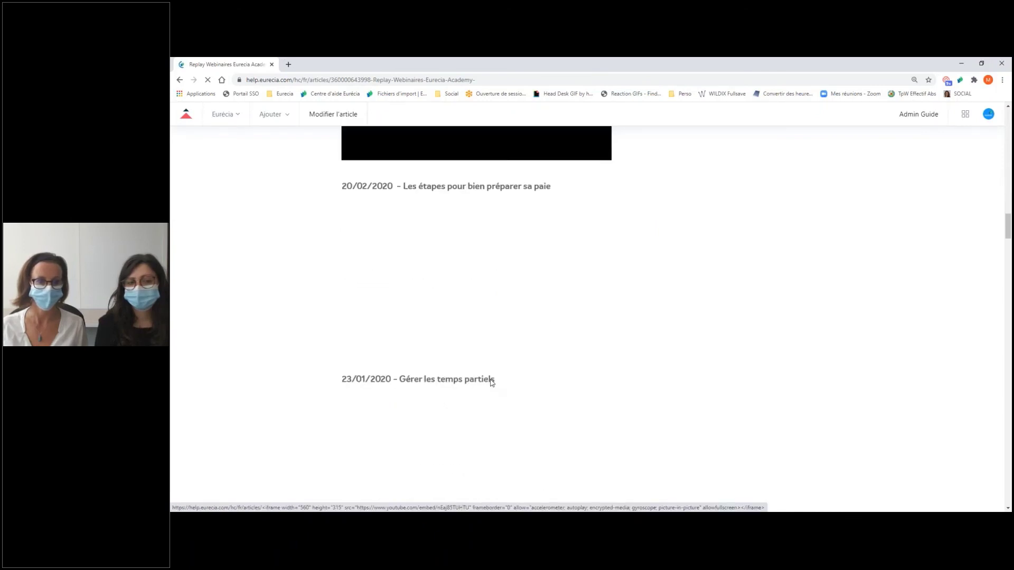
Step: Find the 12/09/2019 webinar replay in the article and highlight its title, Gérer les horaires de travail
scroll(491, 382, down, 2)
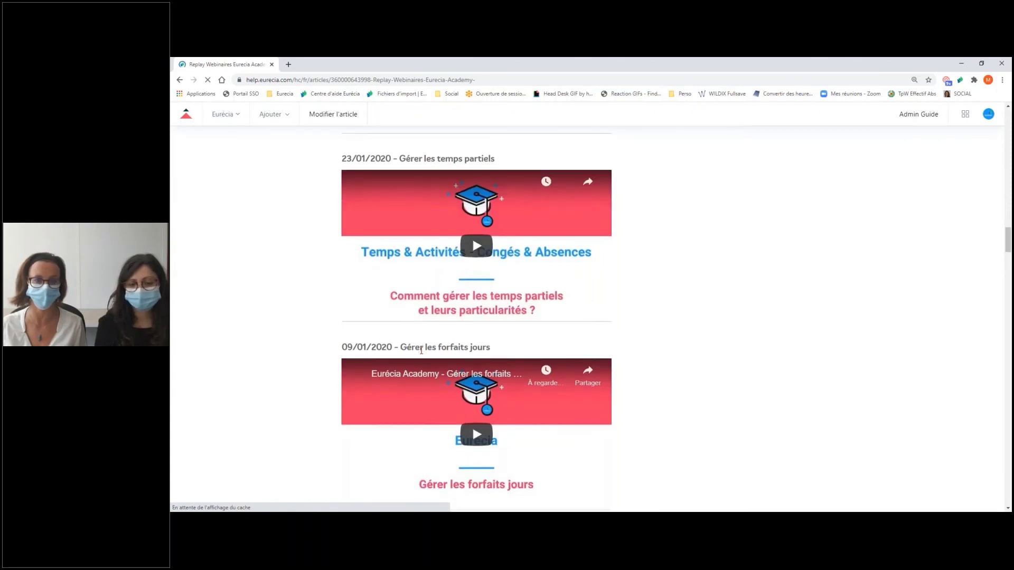
scroll(420, 349, down, 4)
scroll(472, 309, down, 3)
scroll(472, 310, down, 9)
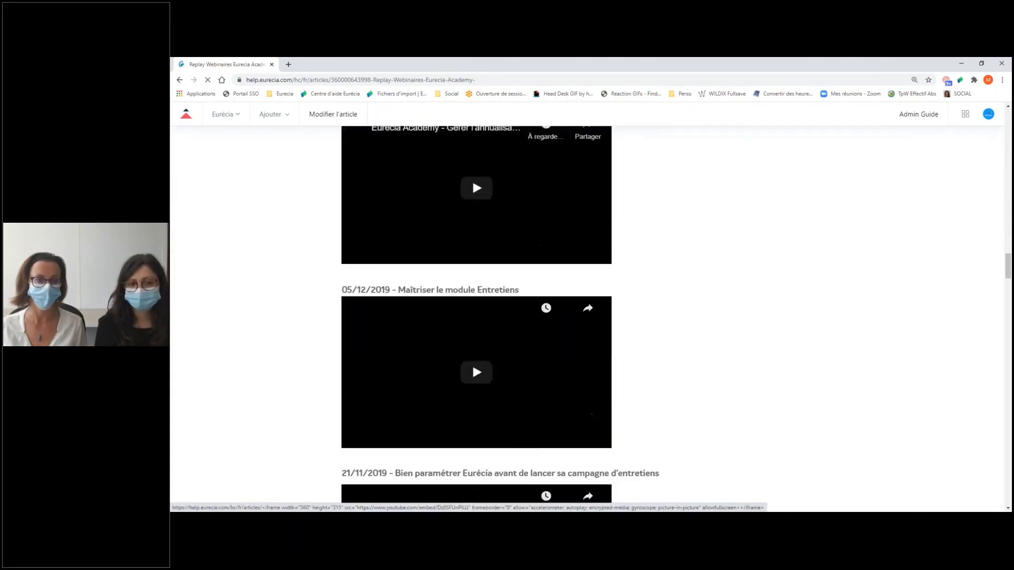
scroll(472, 297, down, 7)
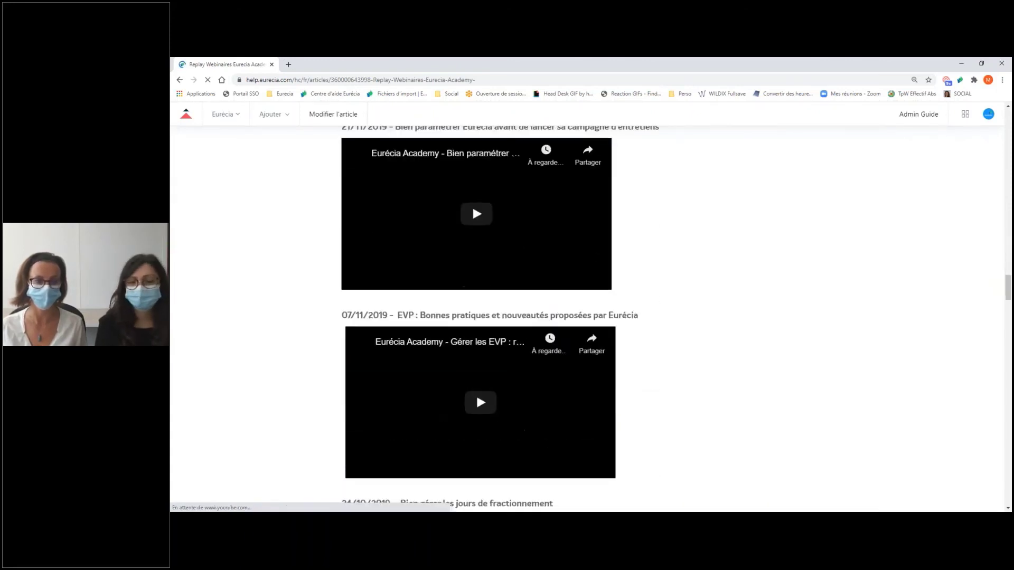
scroll(472, 359, down, 8)
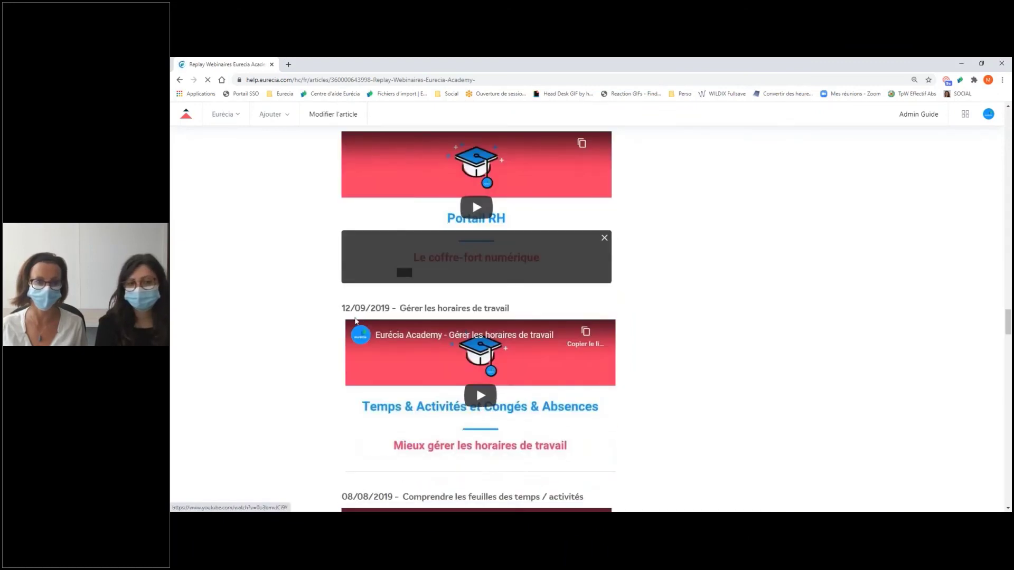
drag(400, 308, 508, 308)
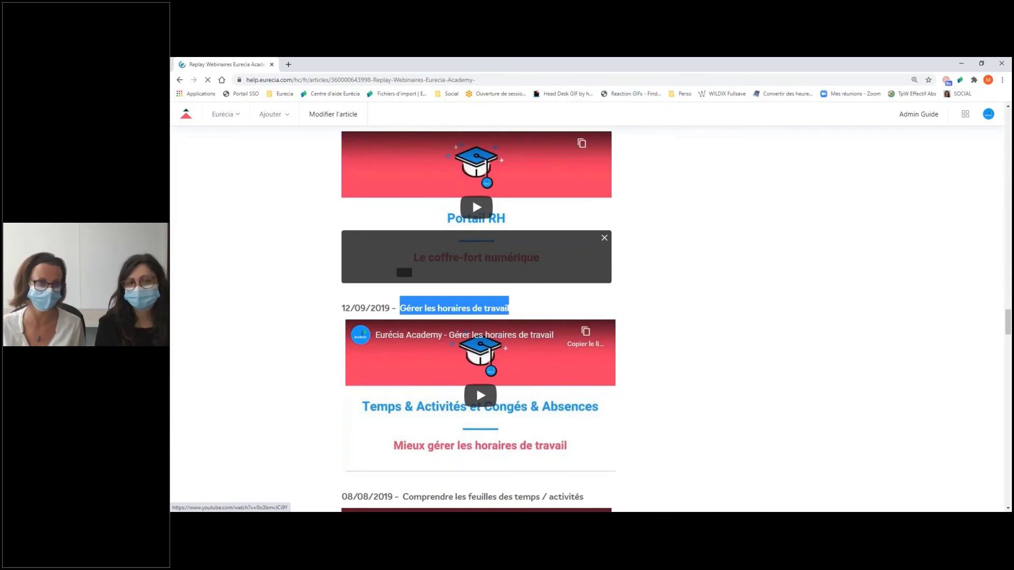
Step: Switch to the PowerPoint slideshow, going back to present the Aides slide before advancing past it
key(alt+Tab)
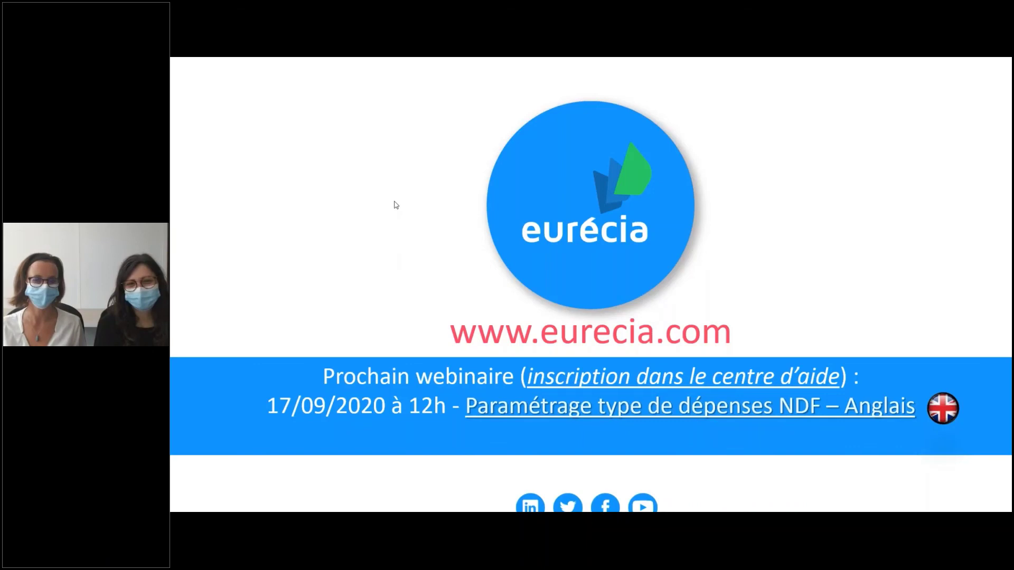
right_click(428, 223)
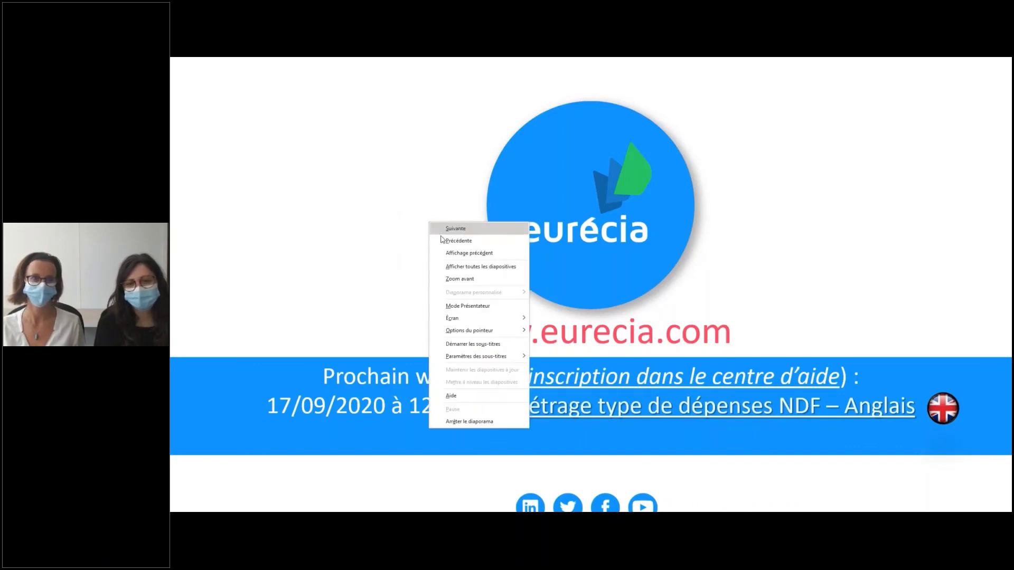
click(443, 240)
right_click(442, 241)
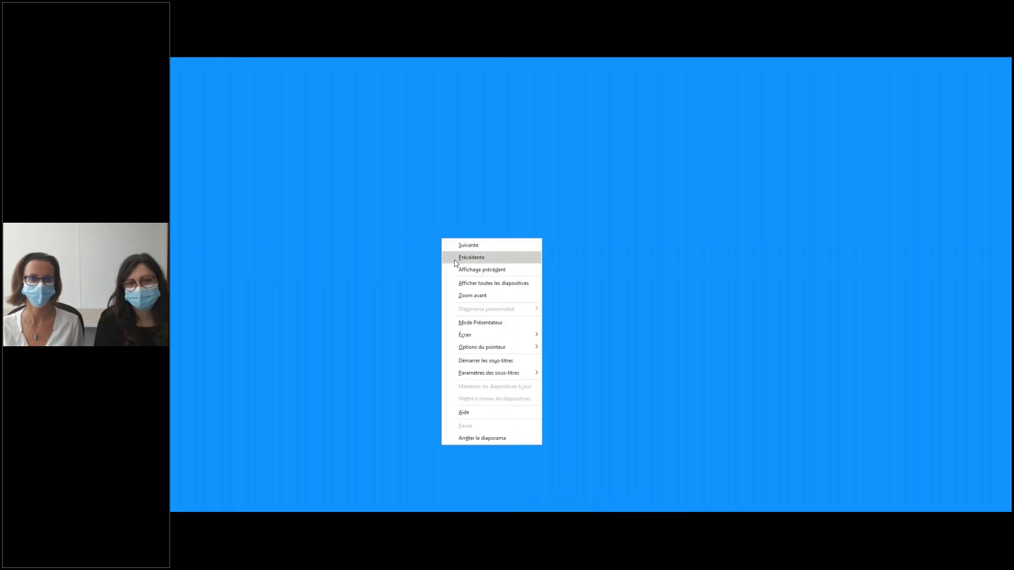
click(454, 259)
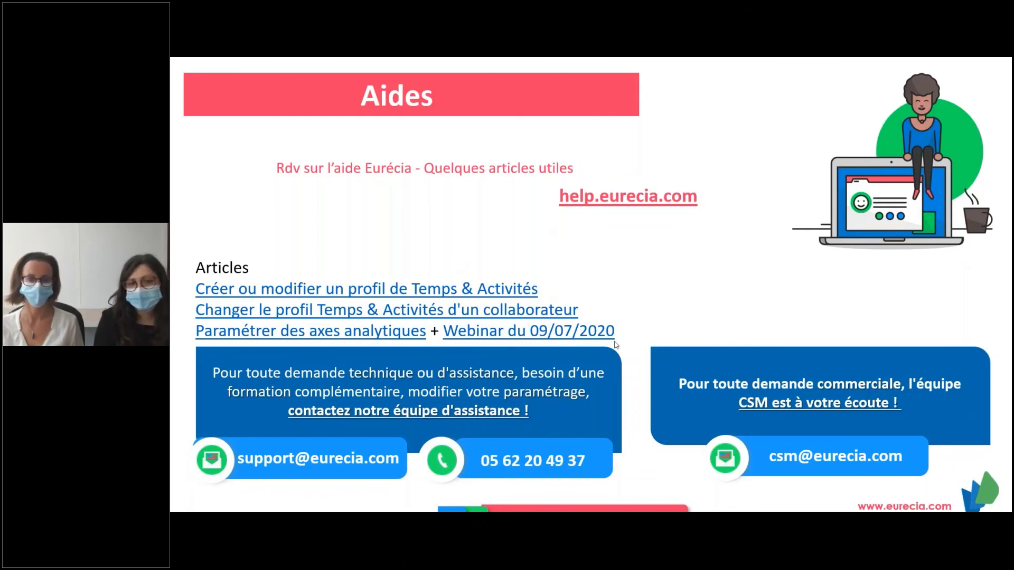
key(Right)
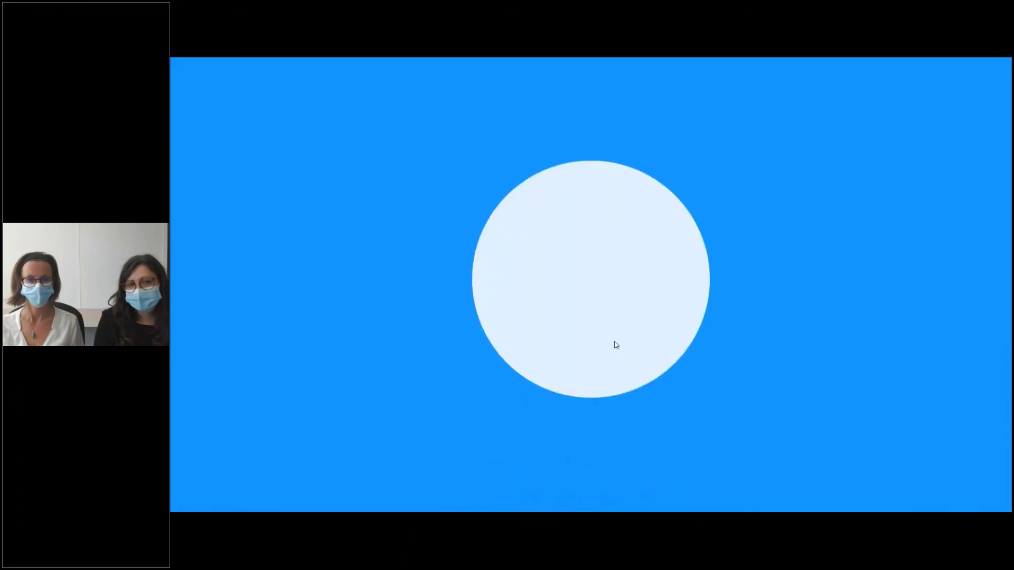